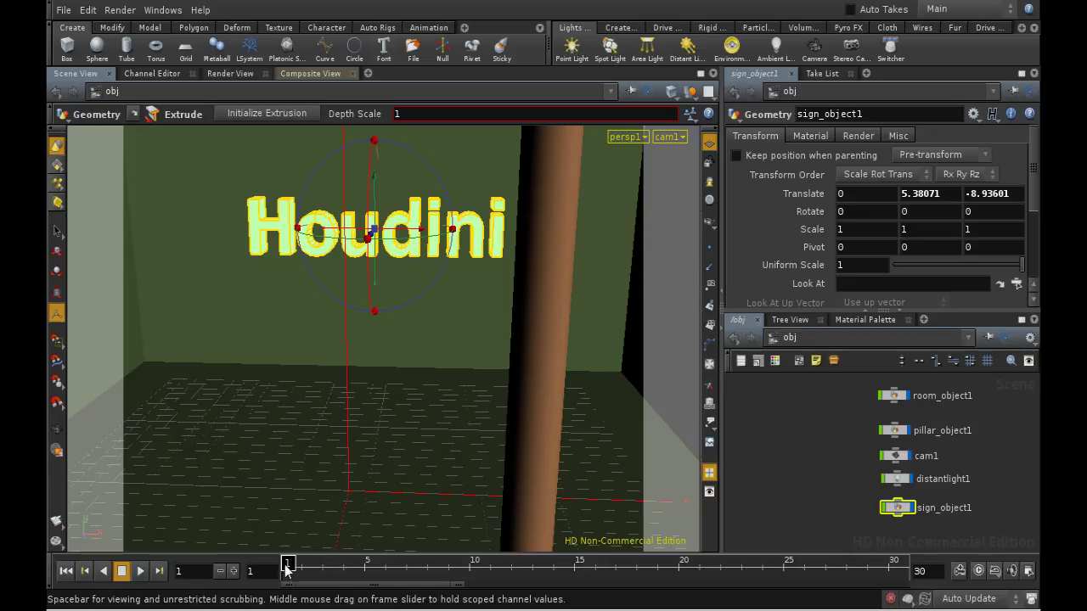
Step: Scrub to frame 10 and extract the sign_object1 geometry into a new object
mouse_move(286, 570)
left_mouse_down()
mouse_move(489, 584)
mouse_move(660, 576)
mouse_move(374, 577)
mouse_move(701, 573)
mouse_move(567, 584)
mouse_move(383, 565)
mouse_move(677, 565)
mouse_move(477, 573)
mouse_move(661, 587)
mouse_move(282, 585)
left_mouse_up()
left_click(810, 493)
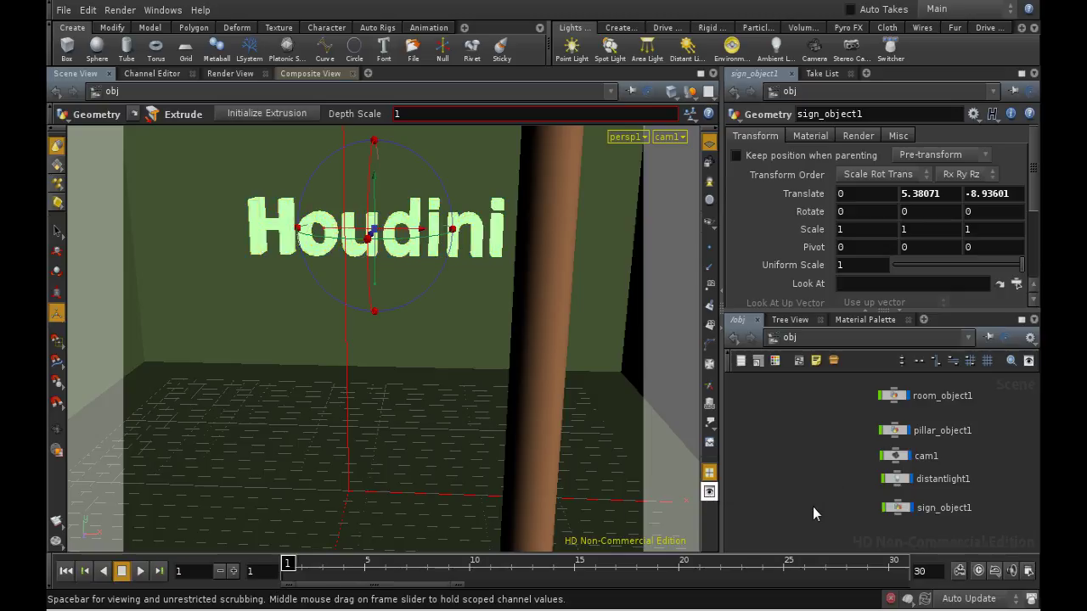
left_click(900, 510)
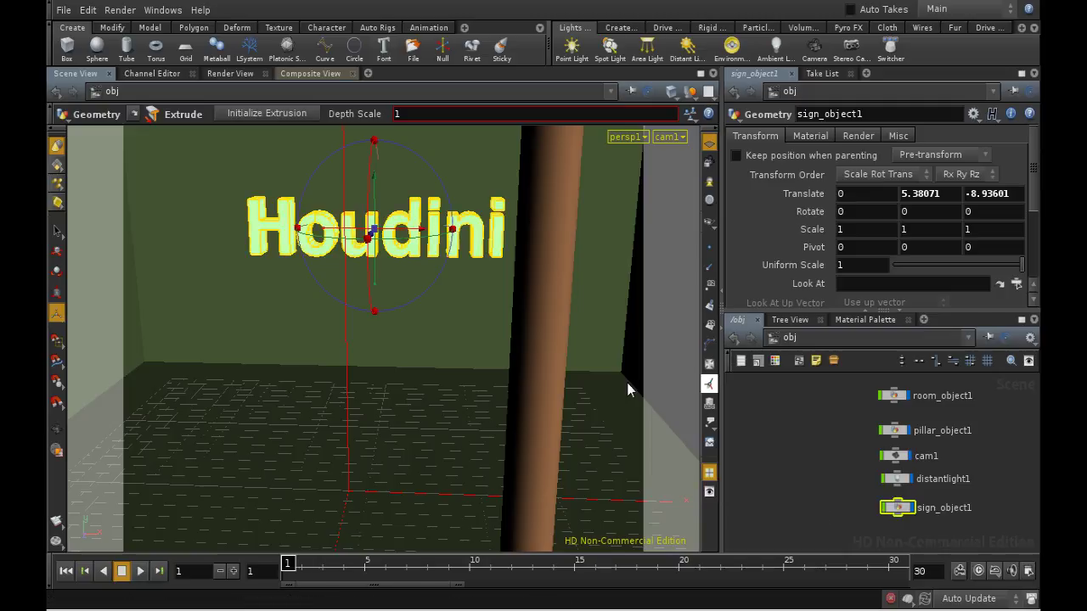
left_click(111, 27)
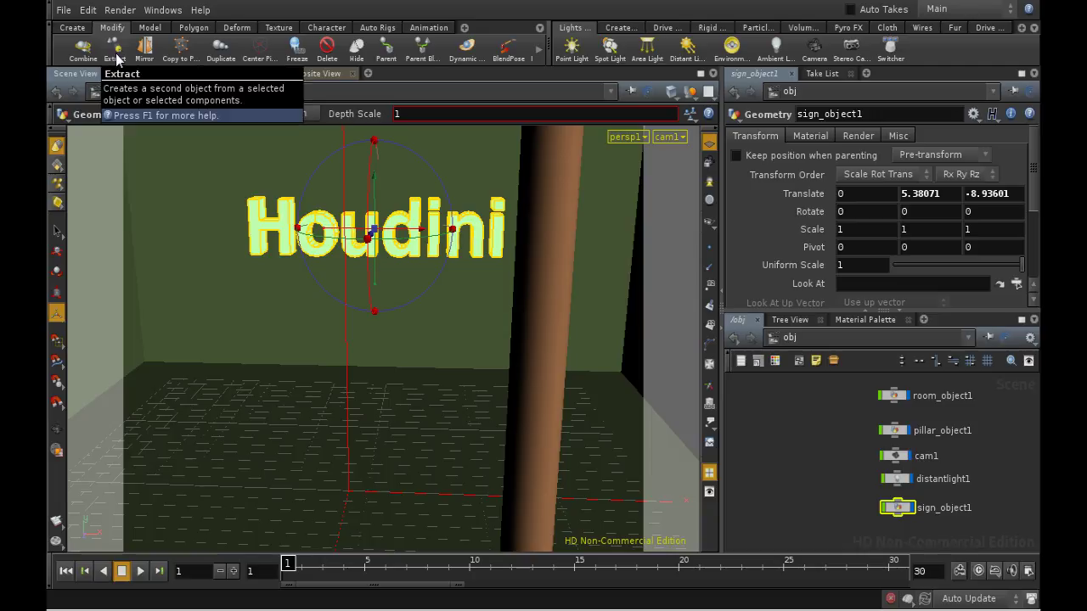
left_click(116, 53)
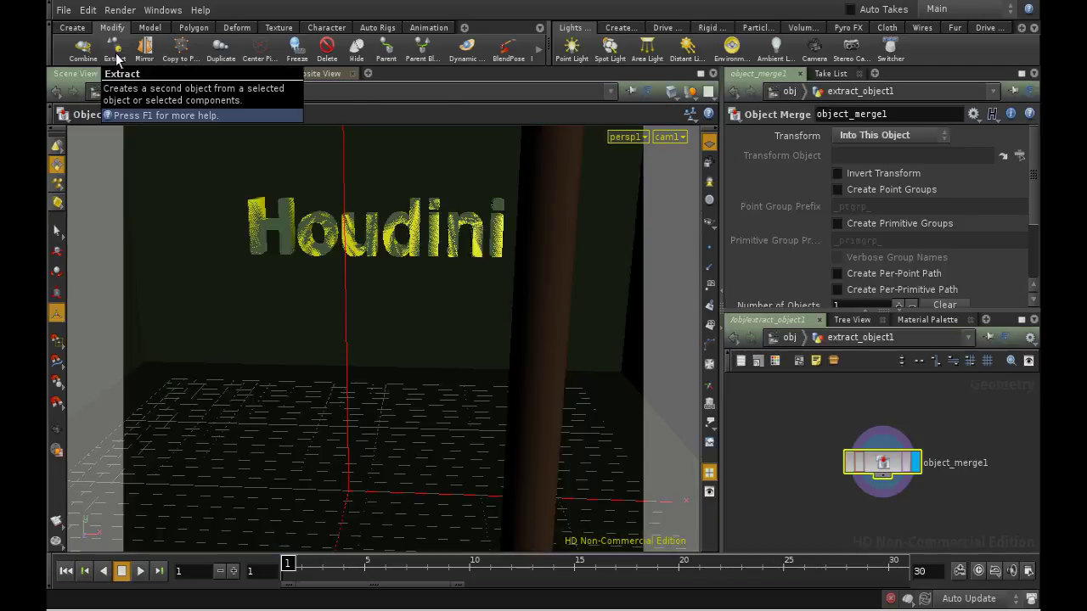
Step: Back at /obj, rename the extracted object to bounds
left_click(796, 337)
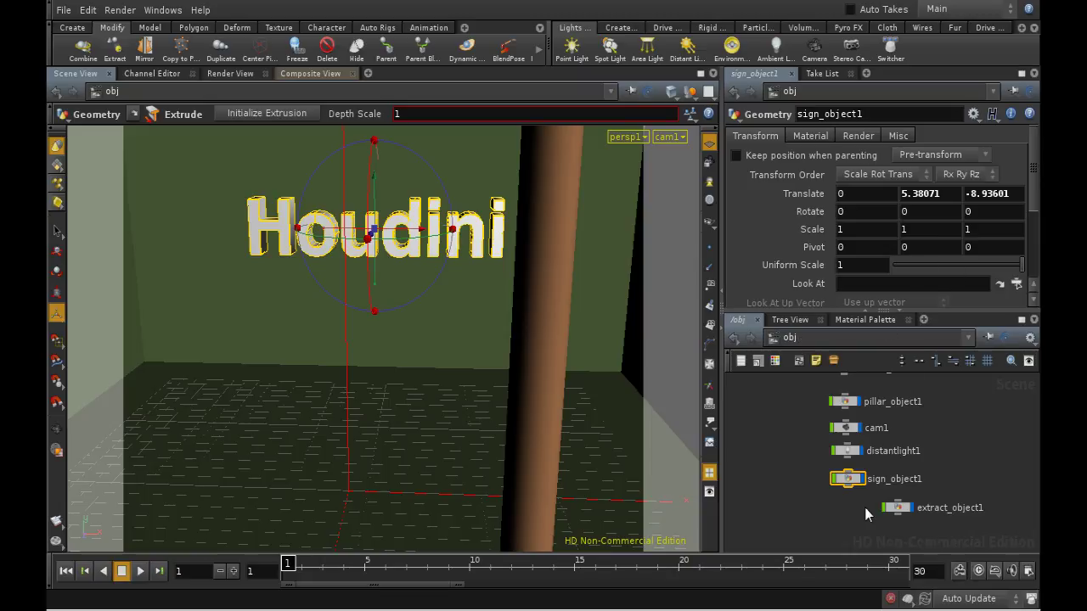
left_click(905, 508)
double_click(837, 114)
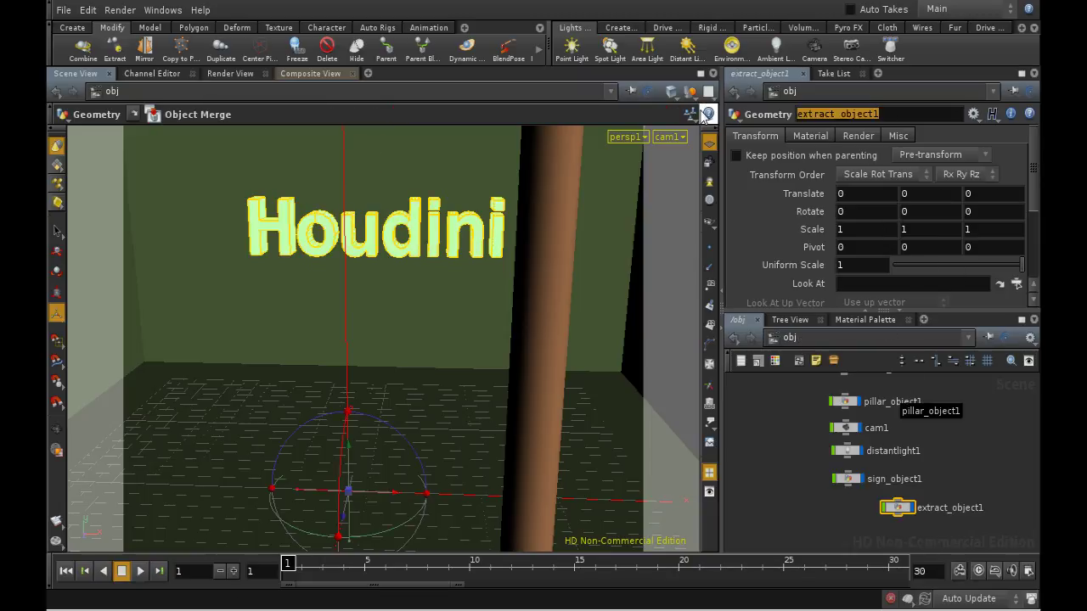
type("bounds")
key("Return")
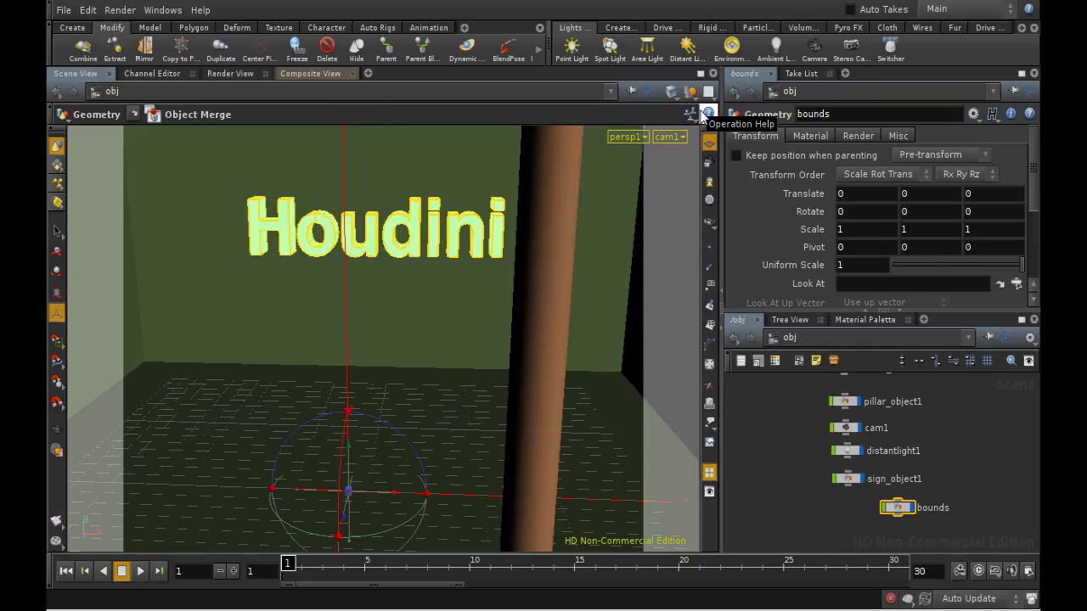
Step: Step inside the bounds object and reposition the object_merge1 node
double_click(898, 507)
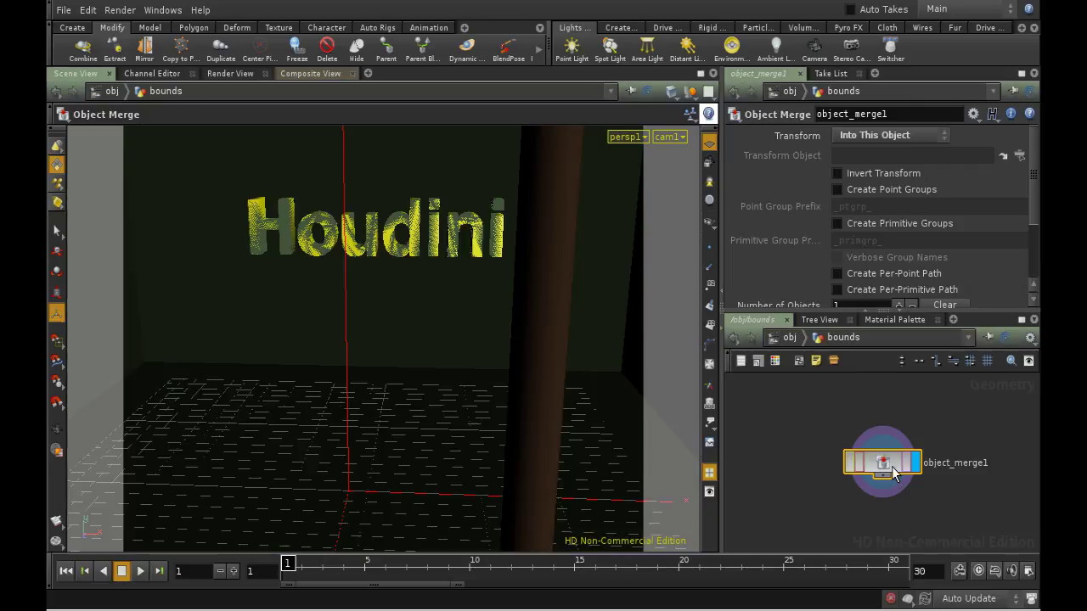
left_click_drag(915, 438, 915, 439)
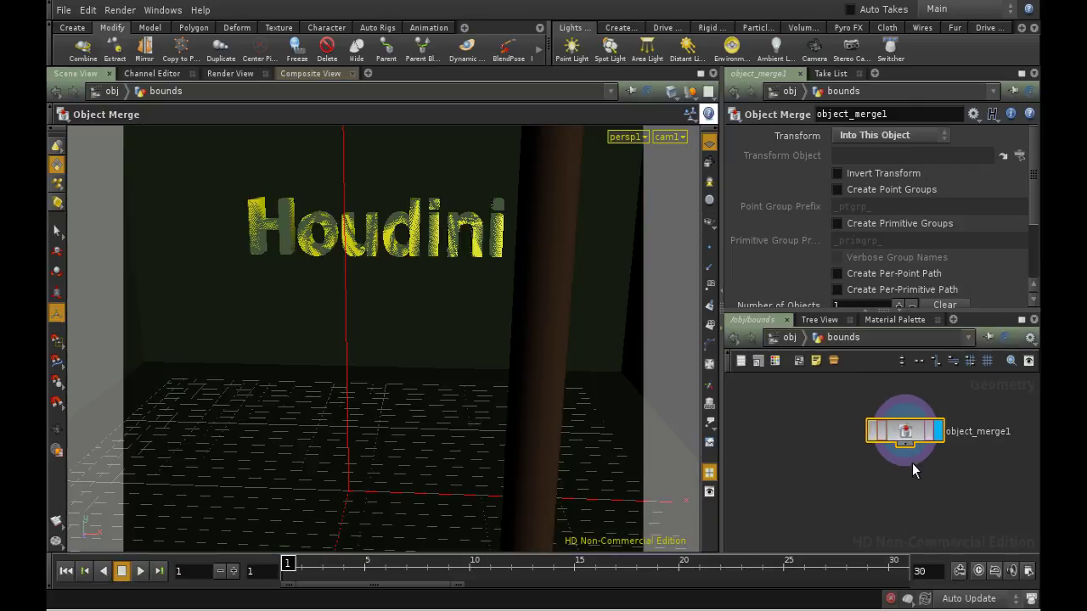
left_click(902, 359)
left_click(901, 360)
scroll(1037, 233, "down", 3)
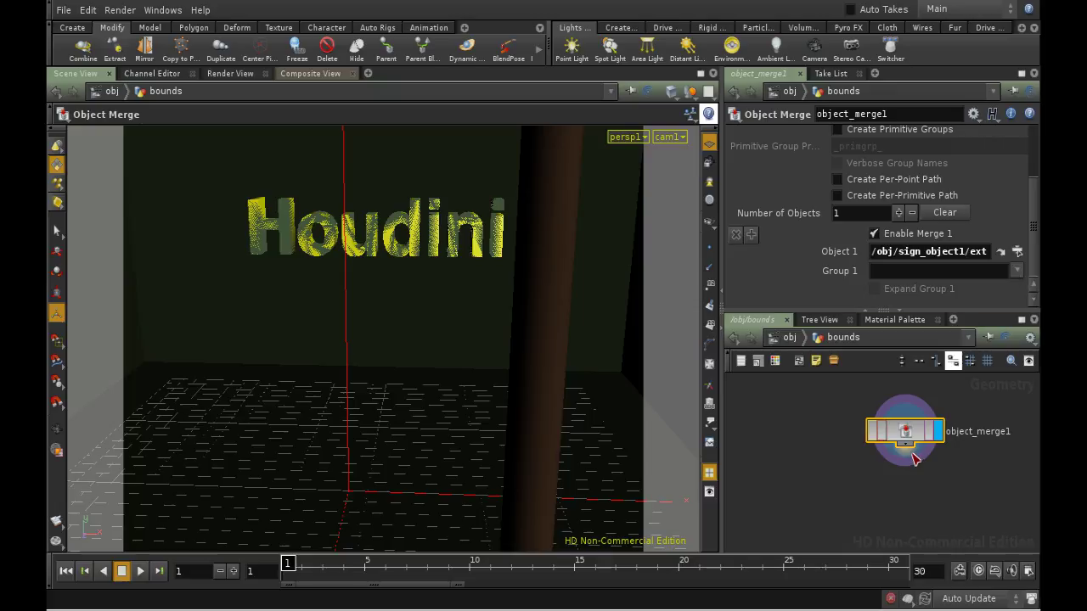
Step: Add a displayed Bound node below object_merge1 with 0.3 padding
key("Tab")
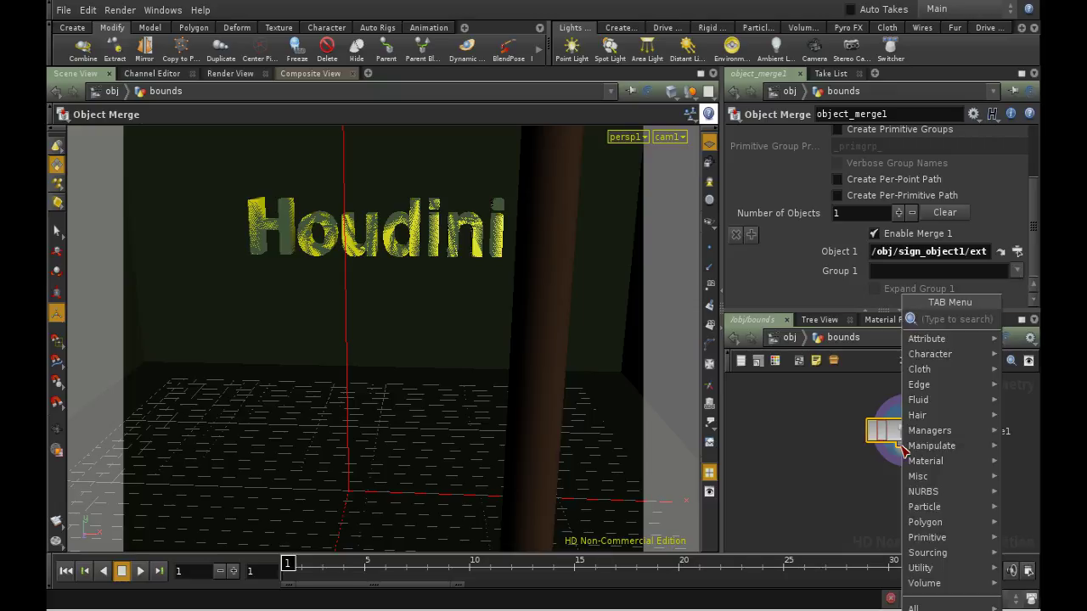
type("Bound")
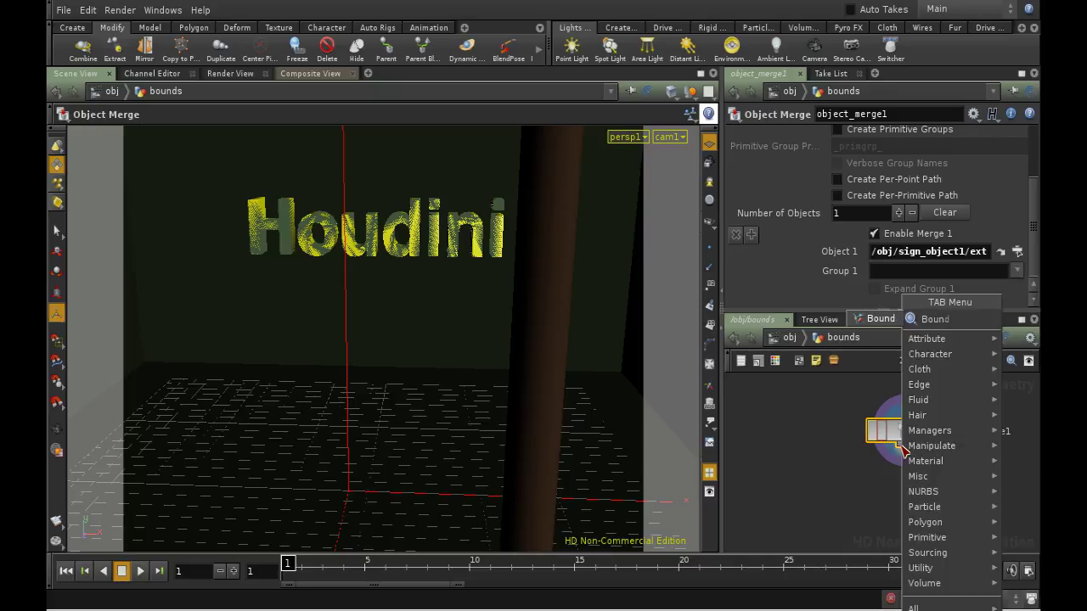
key("Return")
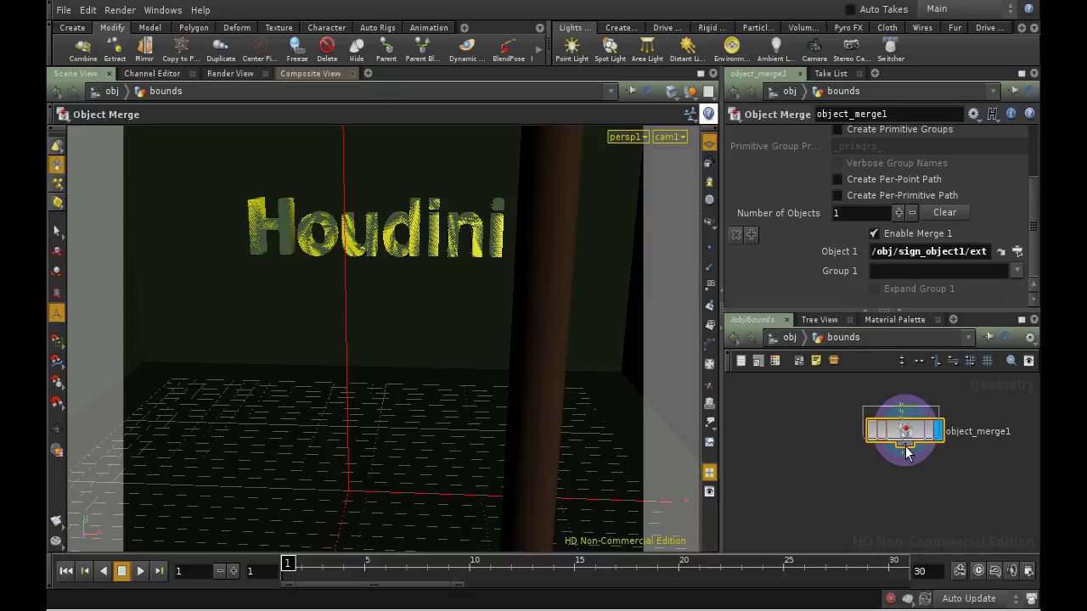
left_click(913, 494)
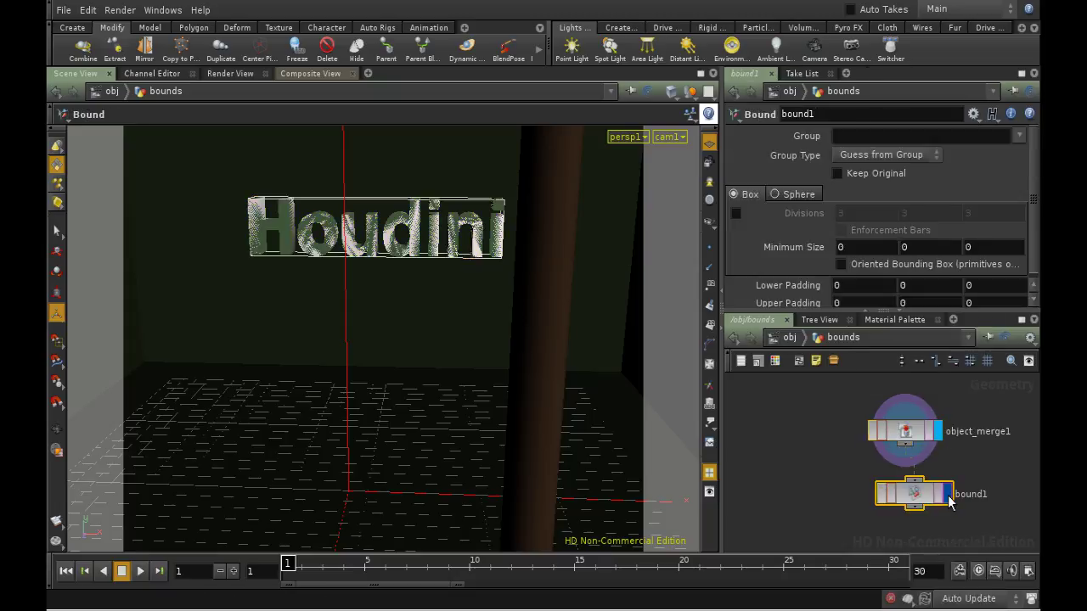
left_click(949, 494)
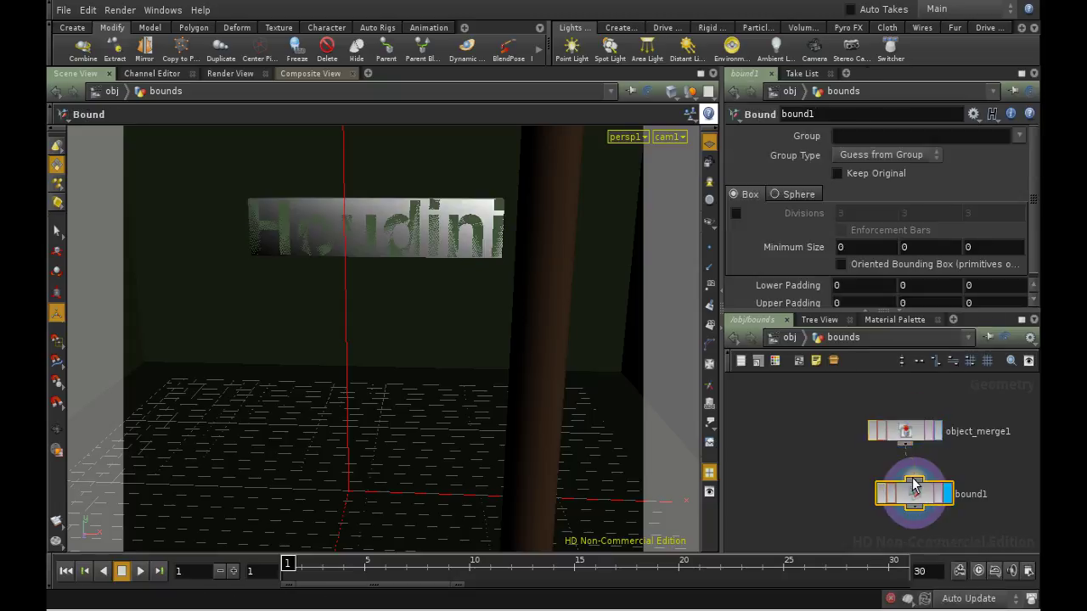
scroll(1034, 233, "down", 1)
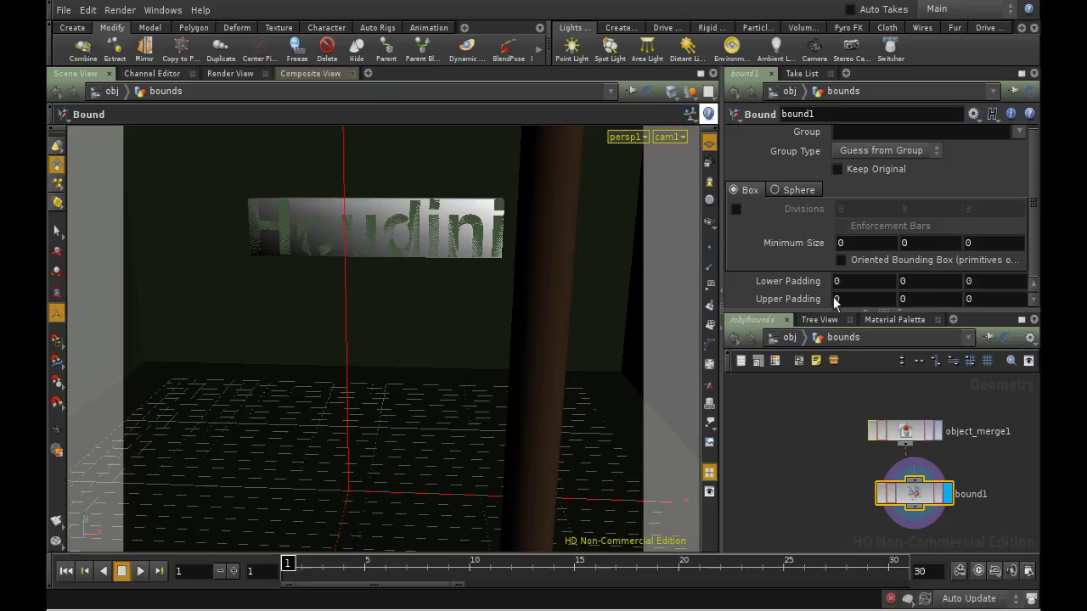
middle_click_drag(816, 281, 850, 296)
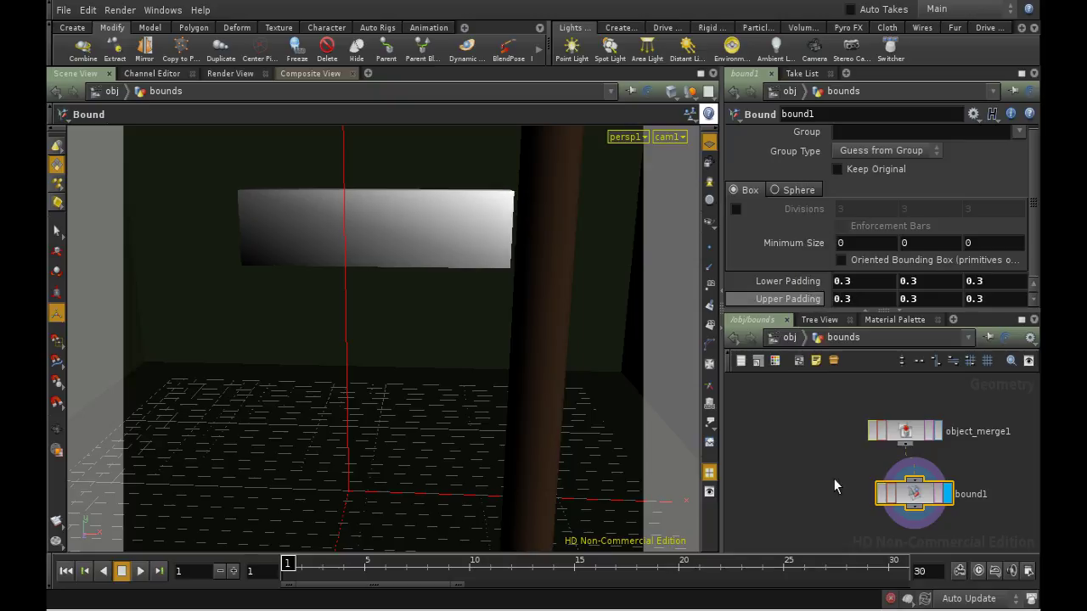
Step: At /obj, move the bounds node up beside pillar_object1, above room_object1
left_click(789, 337)
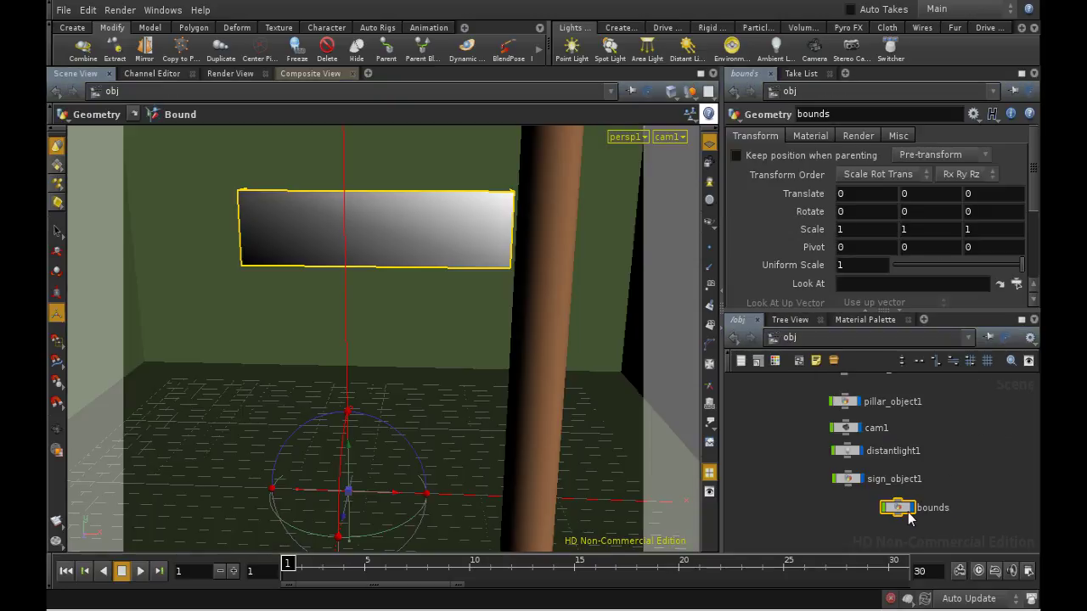
left_click(907, 509)
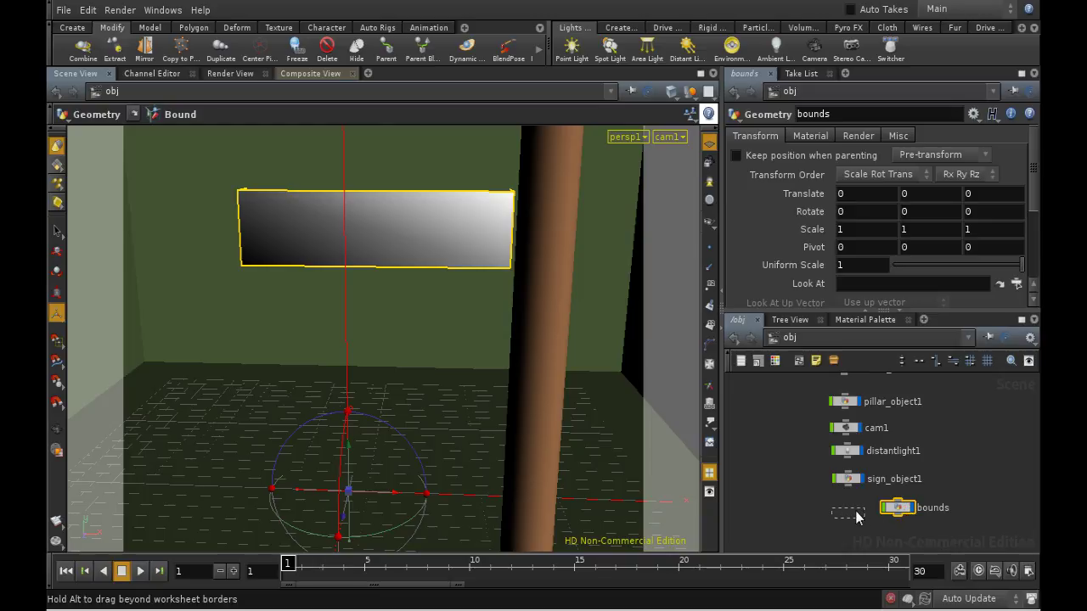
left_click_drag(862, 518, 857, 518)
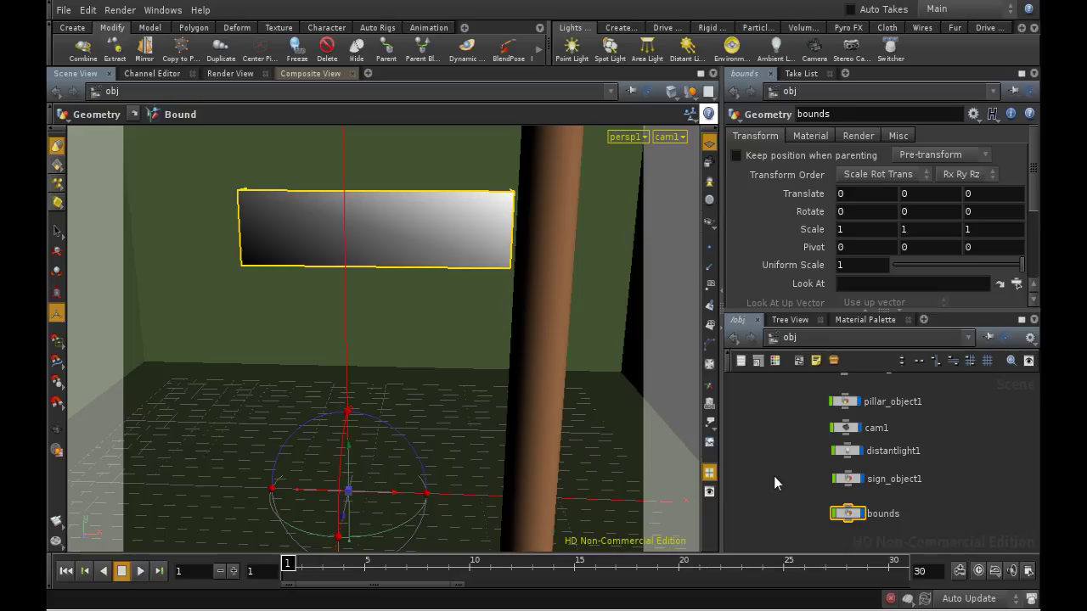
middle_click_drag(771, 456, 807, 468)
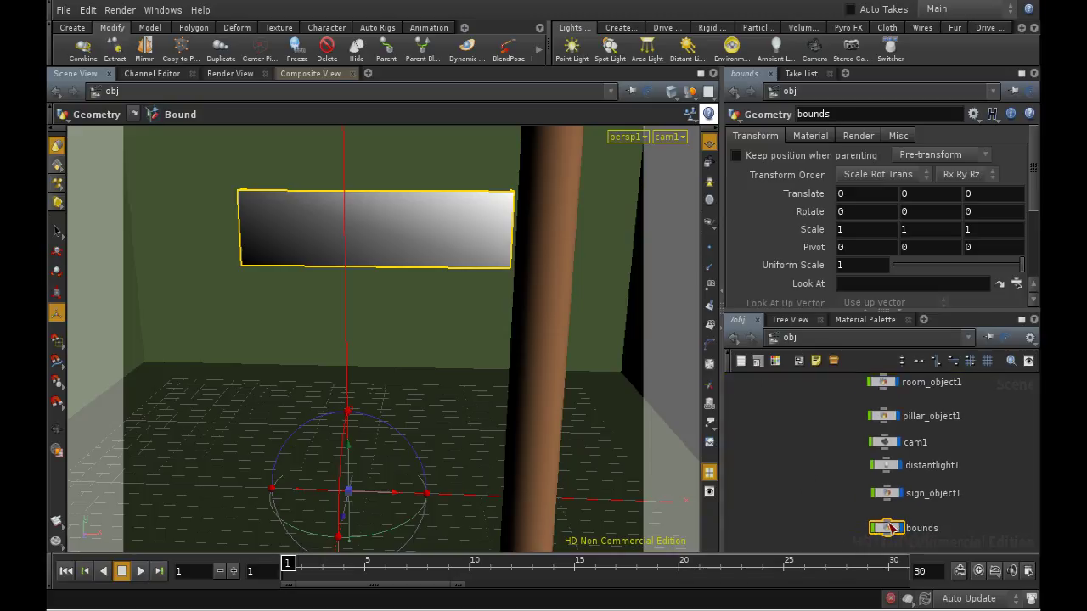
left_click_drag(893, 526, 832, 406)
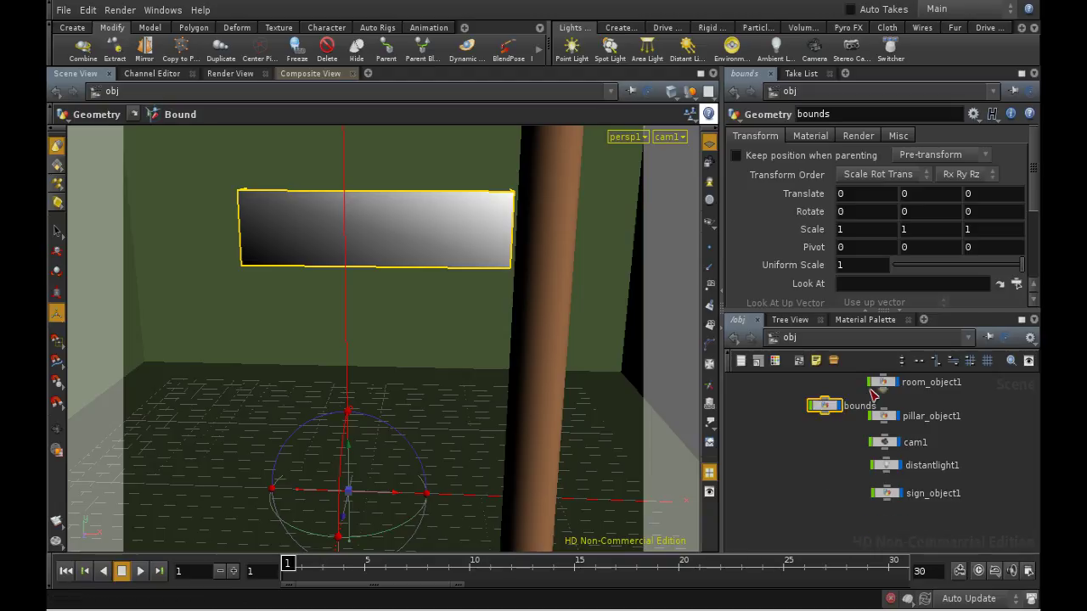
left_click_drag(824, 415, 821, 442)
Step: Add a Take List pane and create a new take named matte_take
left_click(368, 74)
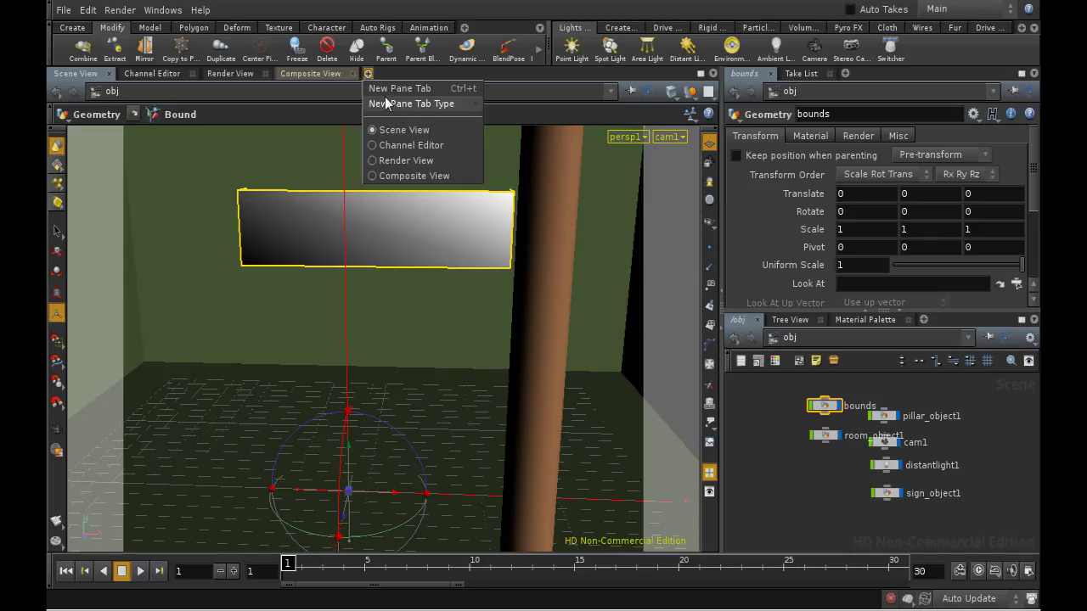
mouse_move(399, 104)
left_click(513, 180)
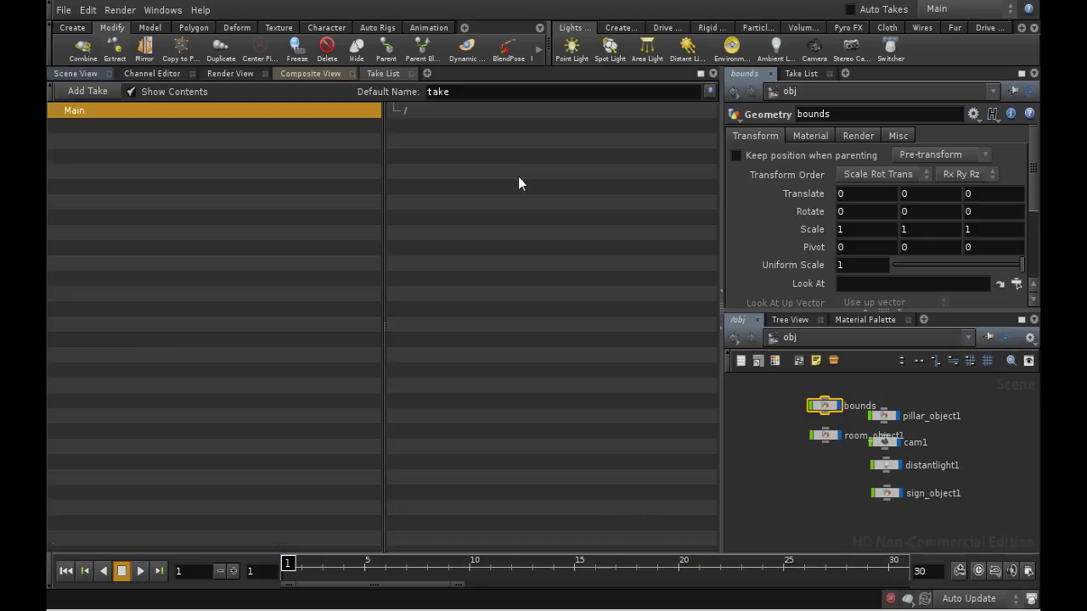
left_click(104, 92)
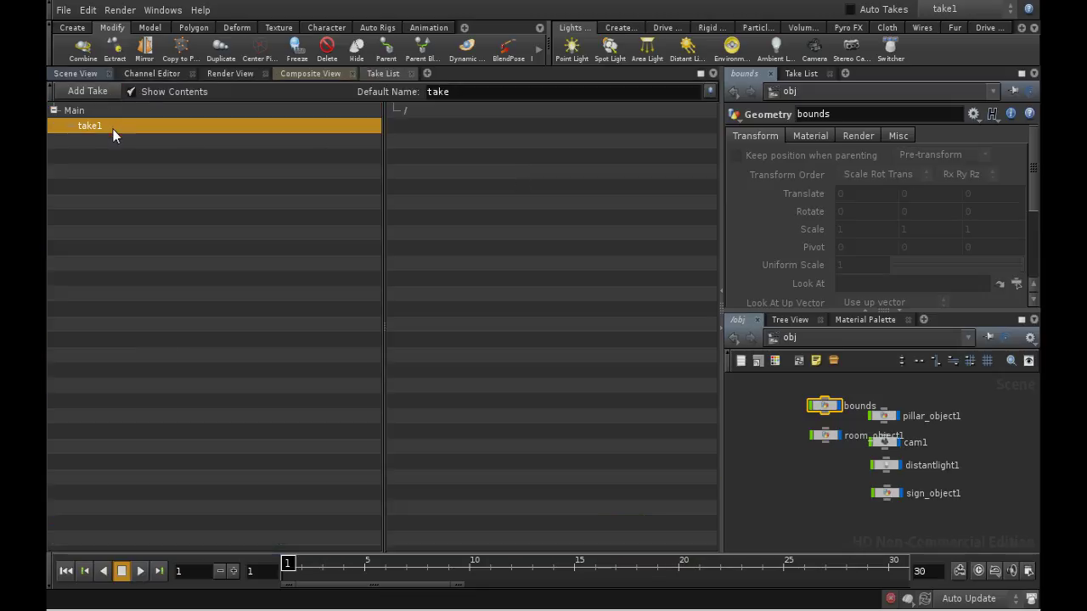
double_click(98, 125)
type("matte_ta")
key("Return")
Step: Return to the Main take and add a Material node in the shop network
left_click(356, 111)
left_click(778, 335)
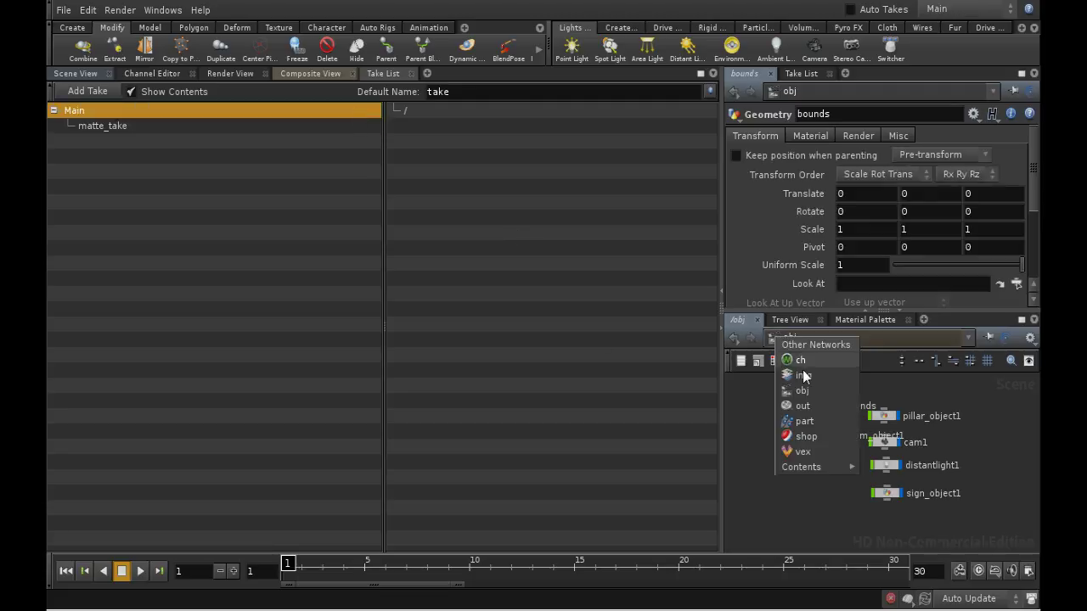
left_click(805, 437)
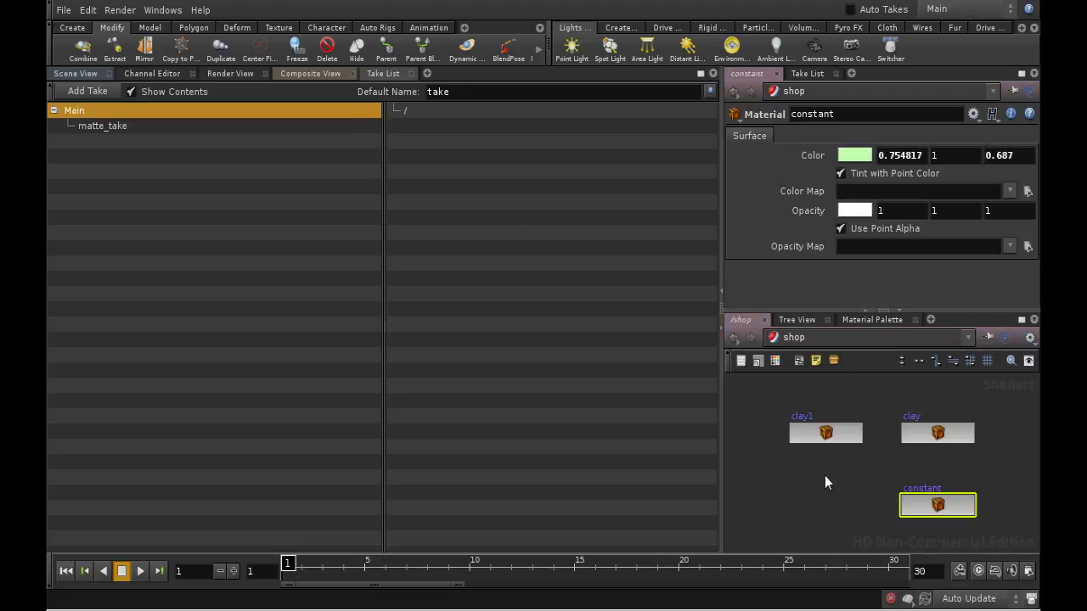
key("Tab")
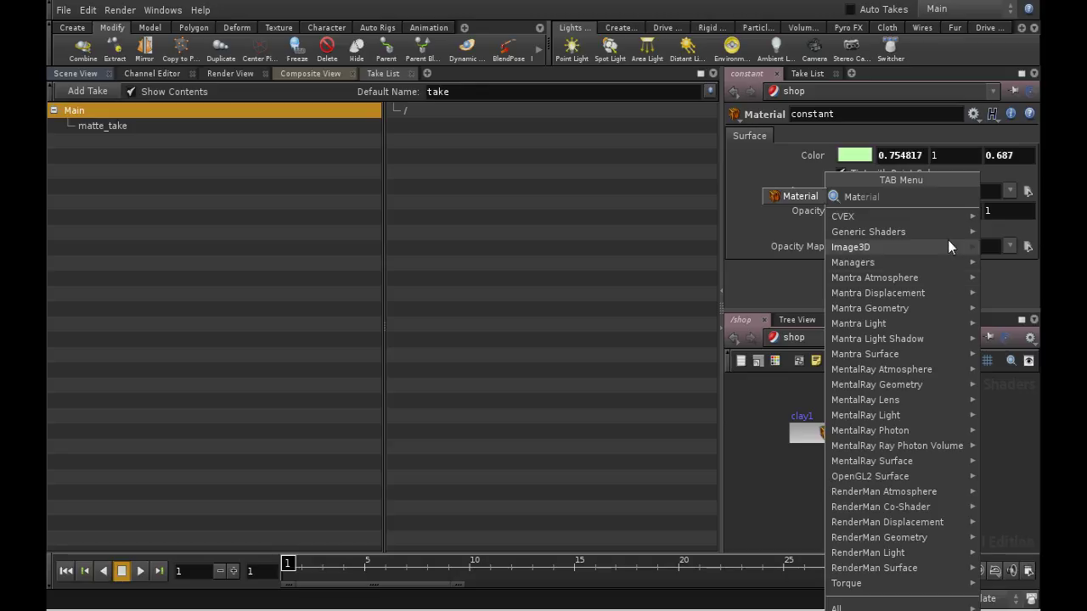
left_click(799, 203)
left_click(832, 511)
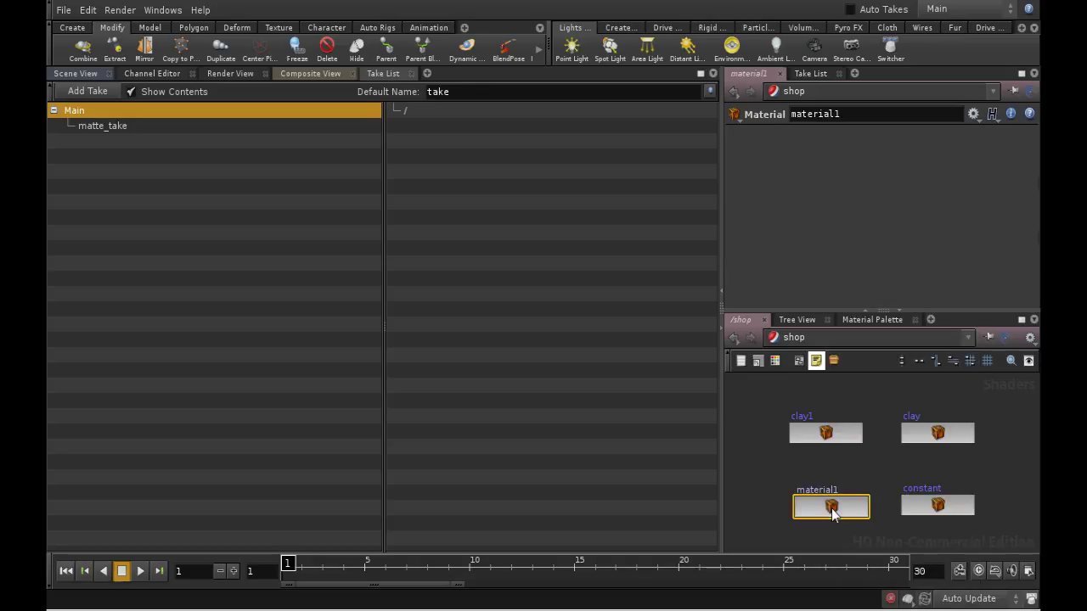
Step: Inside material1, wire a VEX Matte shader into the suboutput node
double_click(832, 509)
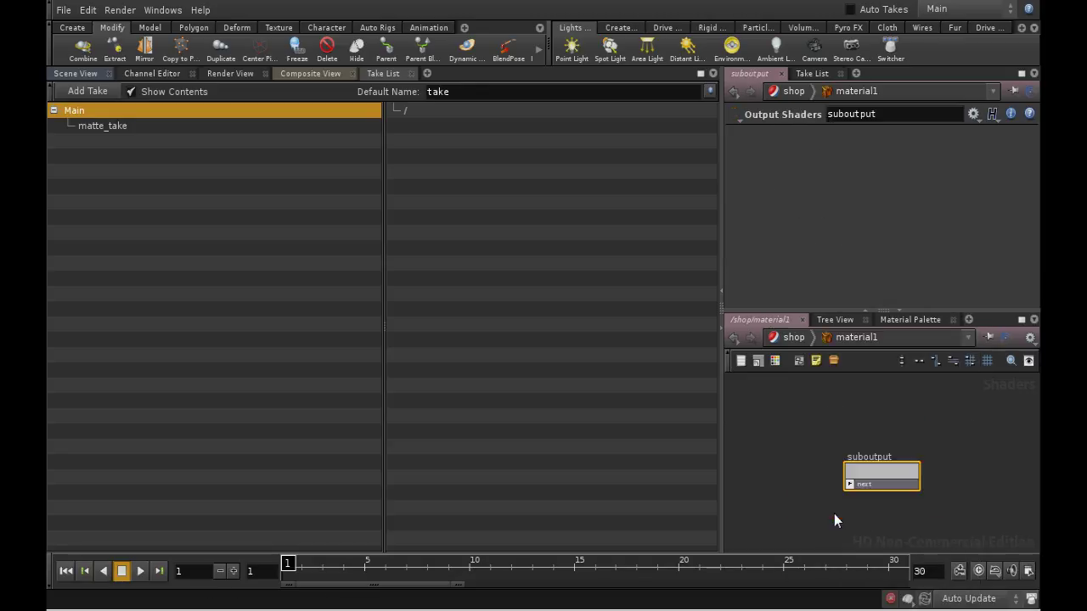
left_click_drag(915, 492, 969, 497)
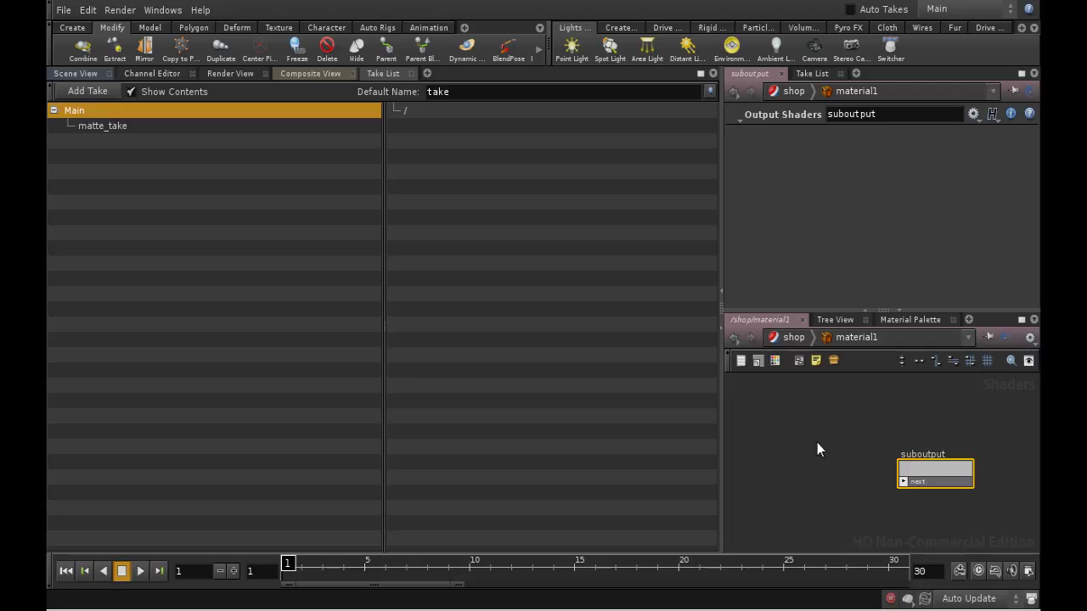
key("Tab")
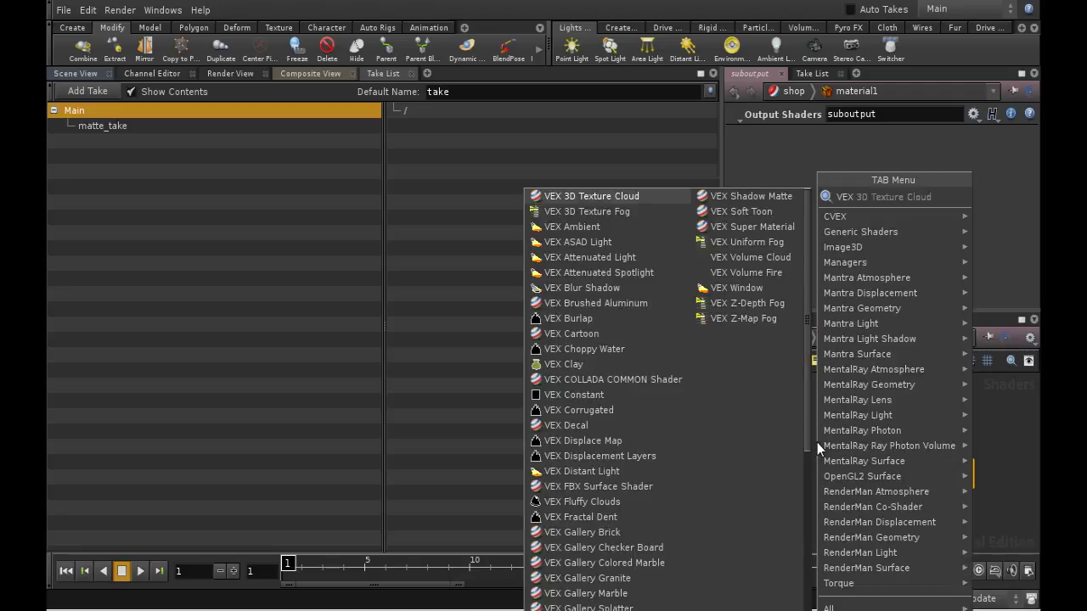
left_click(795, 196)
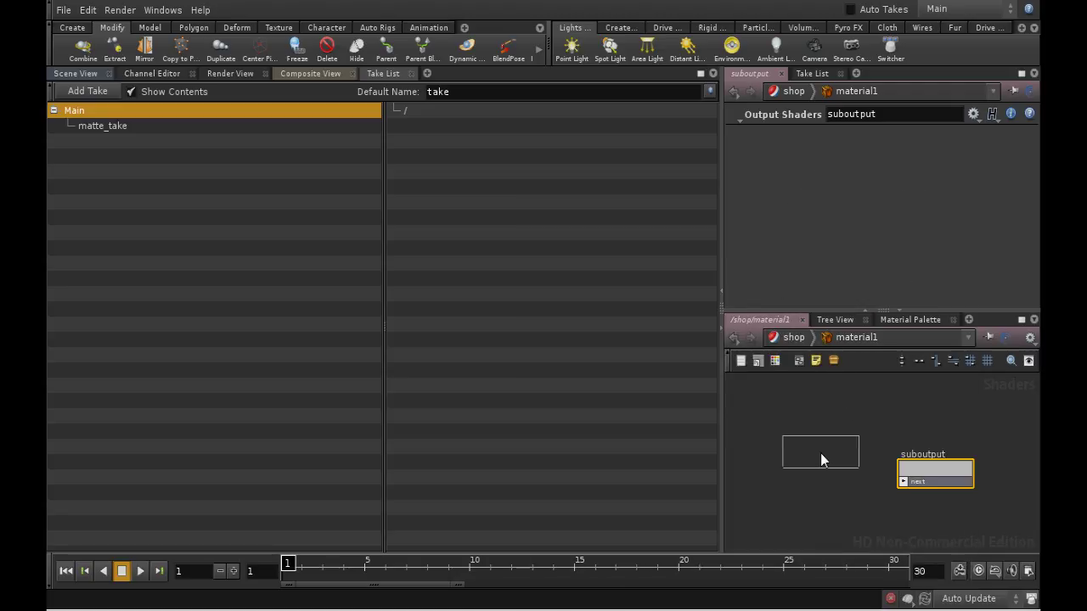
left_click(802, 478)
left_click_drag(835, 487, 907, 481)
Step: Back in the shop network, rename the material node to matte
key("u")
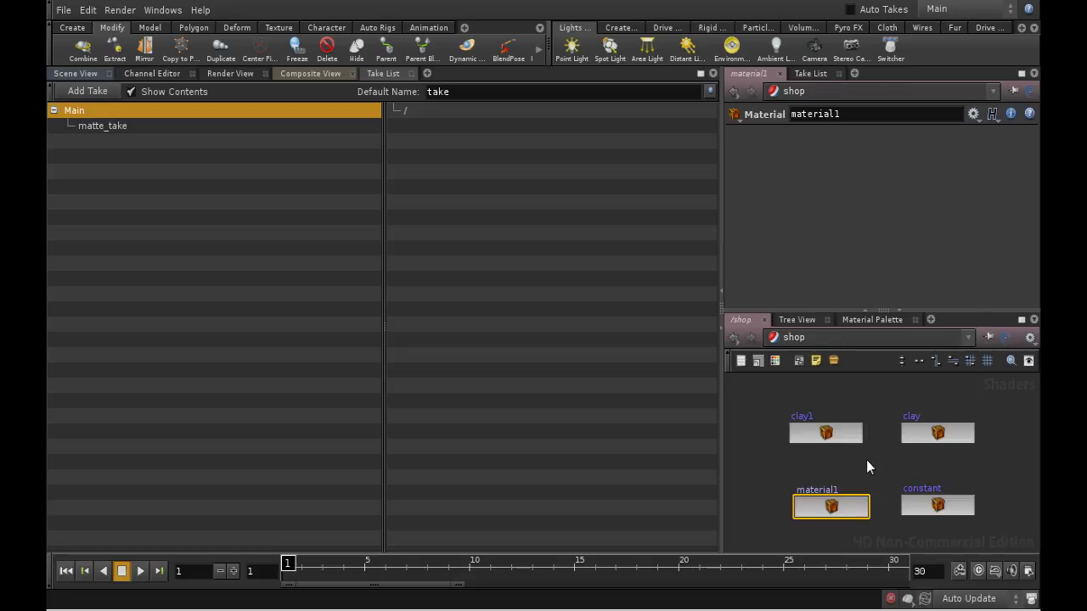
left_click_drag(842, 115, 733, 121)
type("mate")
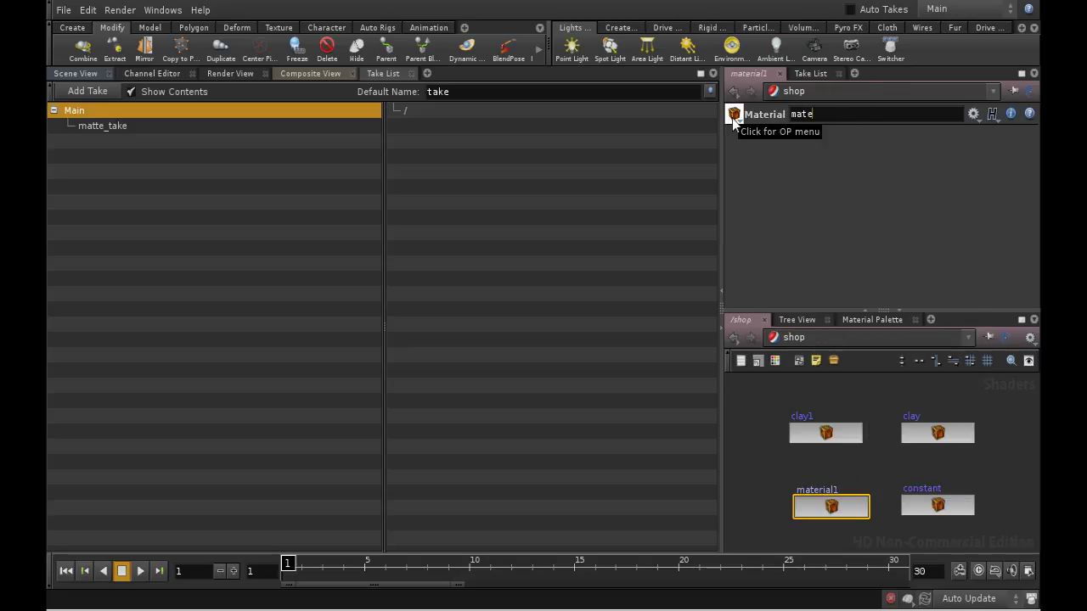
key("BackSpace")
type("te")
key("Return")
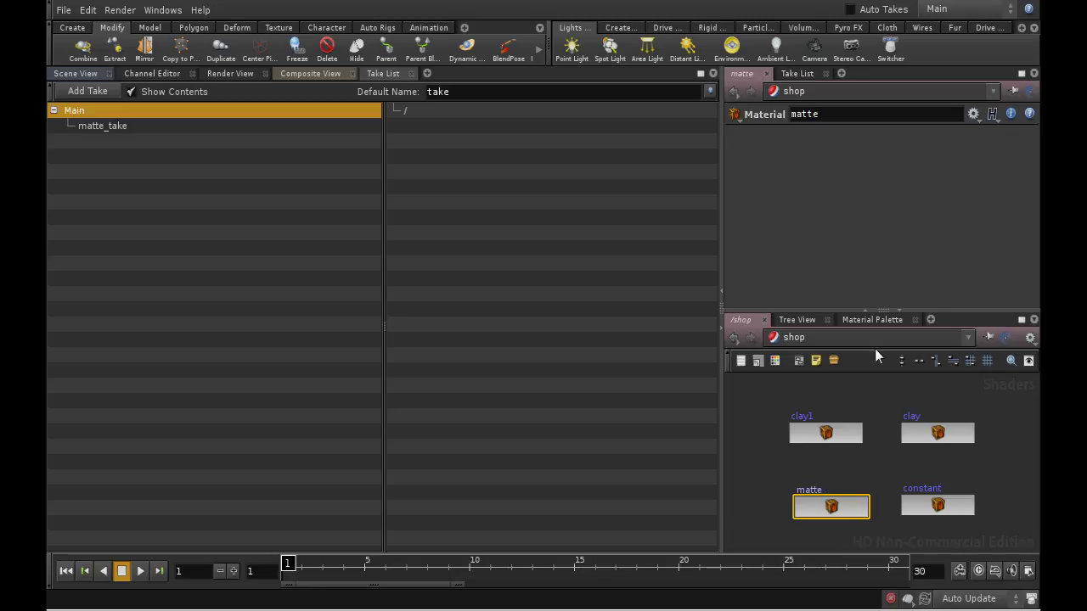
left_click_drag(827, 518, 828, 509)
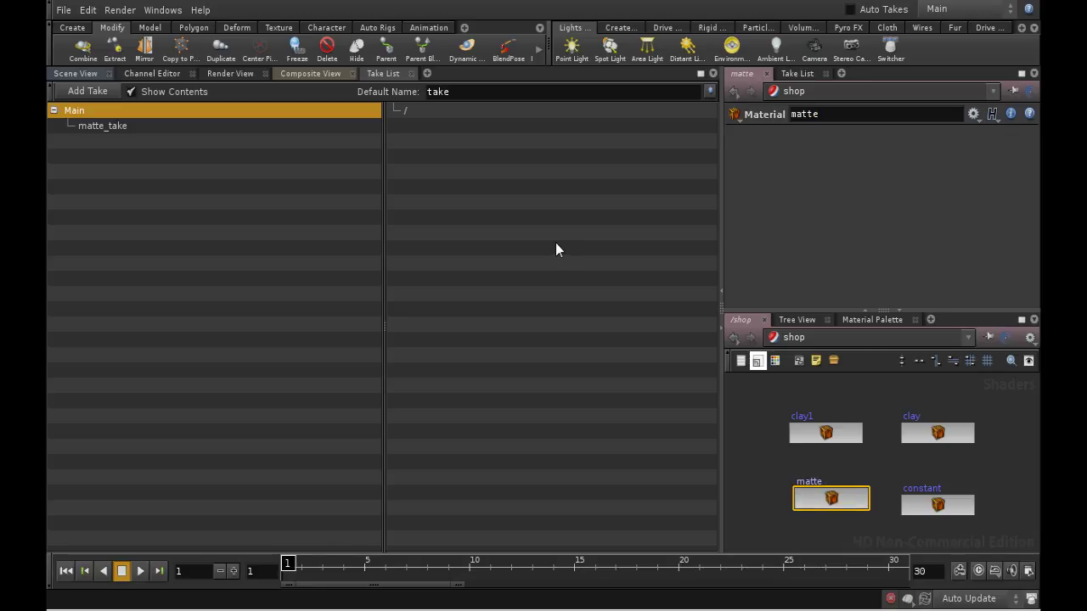
Step: Make matte_take the current take and switch the network view to /obj
left_click(274, 126)
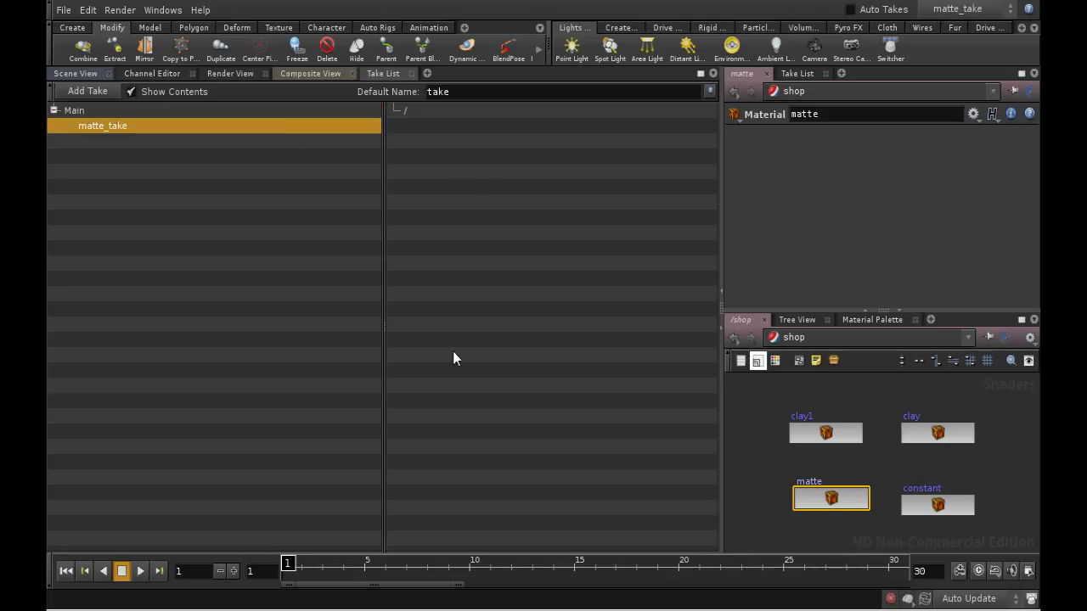
left_click(794, 337)
left_click(820, 395)
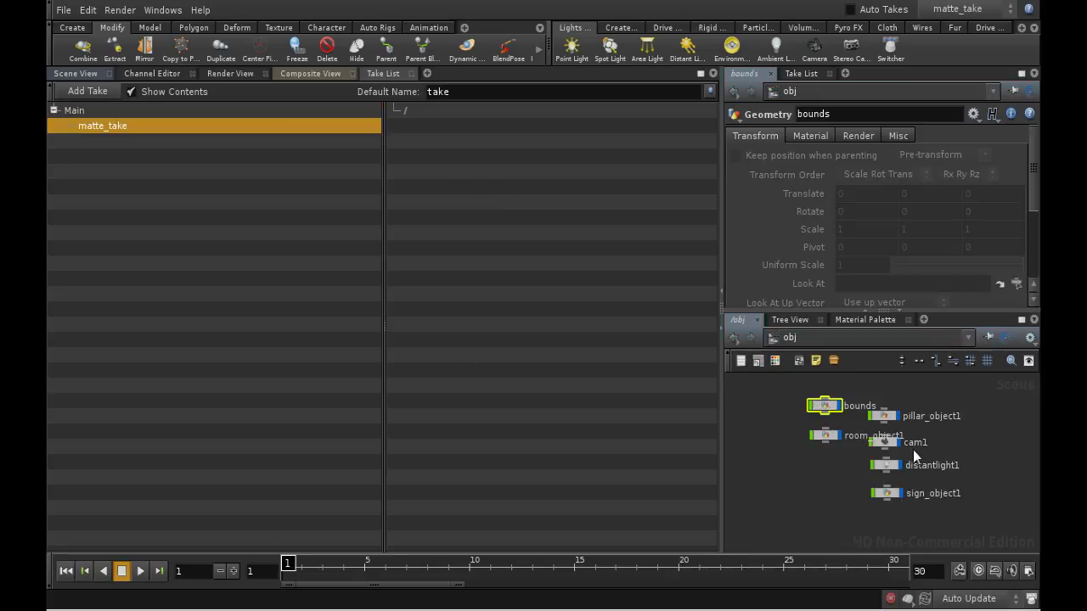
Step: Select room_object1, pillar_object1 and sign_object1 and show their Material settings
left_click(834, 468)
left_click(831, 437)
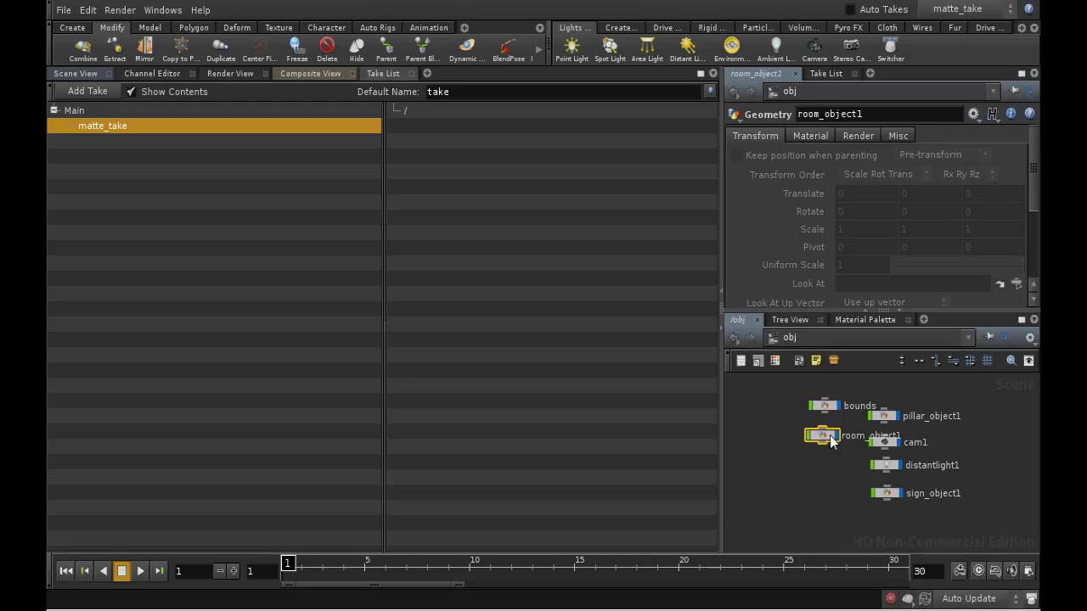
left_click(884, 421, "shift")
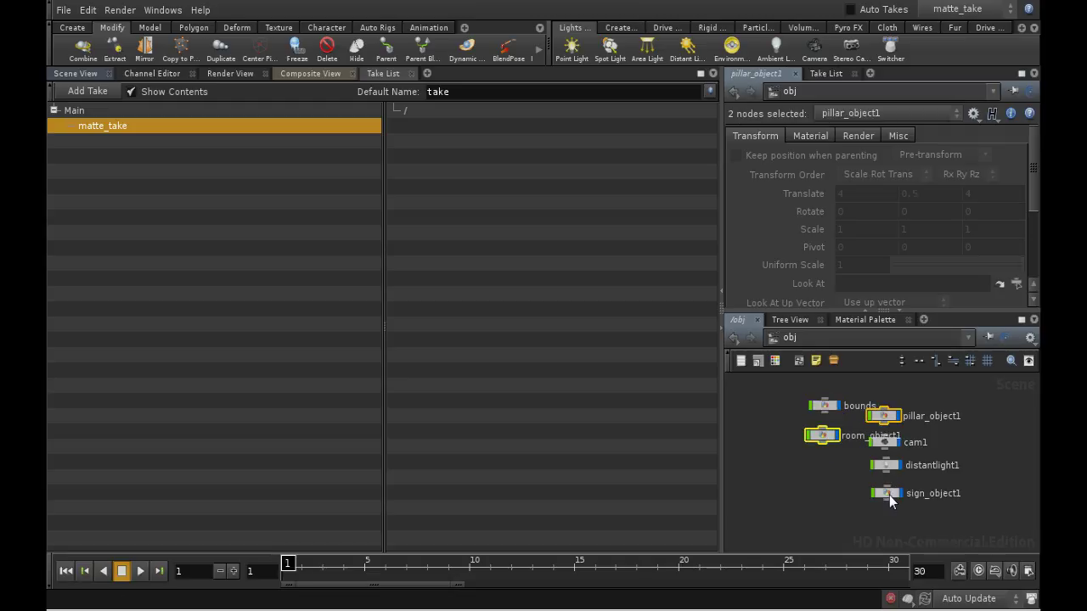
left_click(888, 497, "shift")
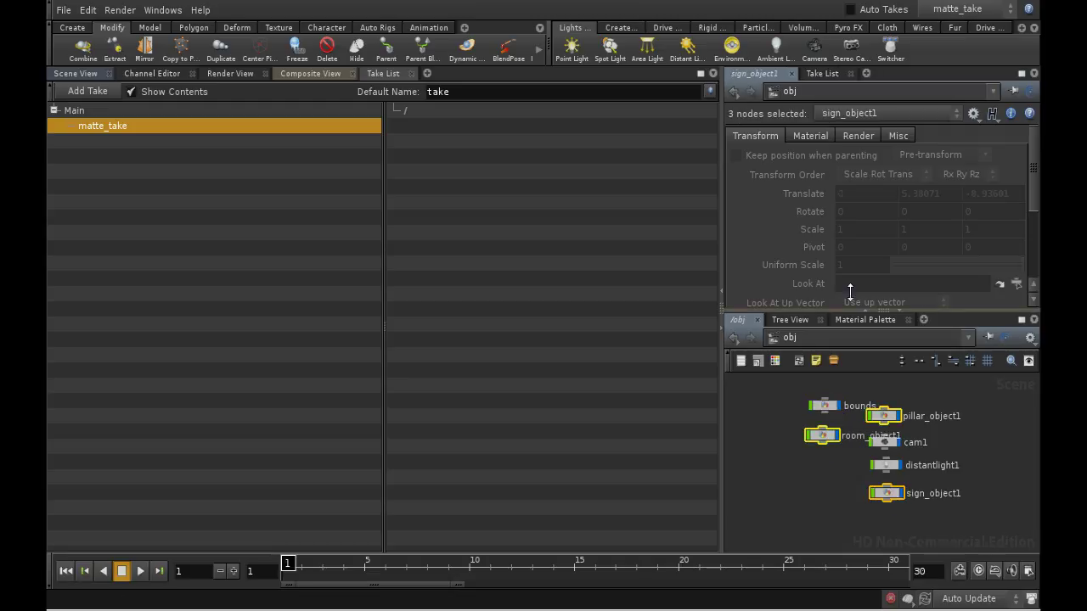
left_click(810, 135)
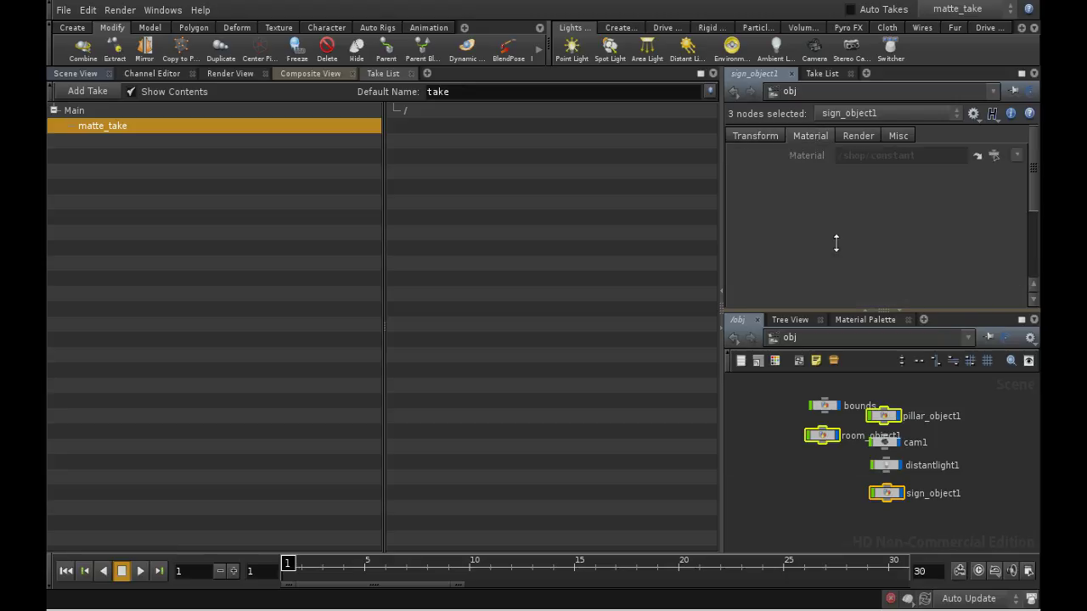
Step: Include the Material parameter in matte_take and set it to /shop/matte
right_click(802, 155)
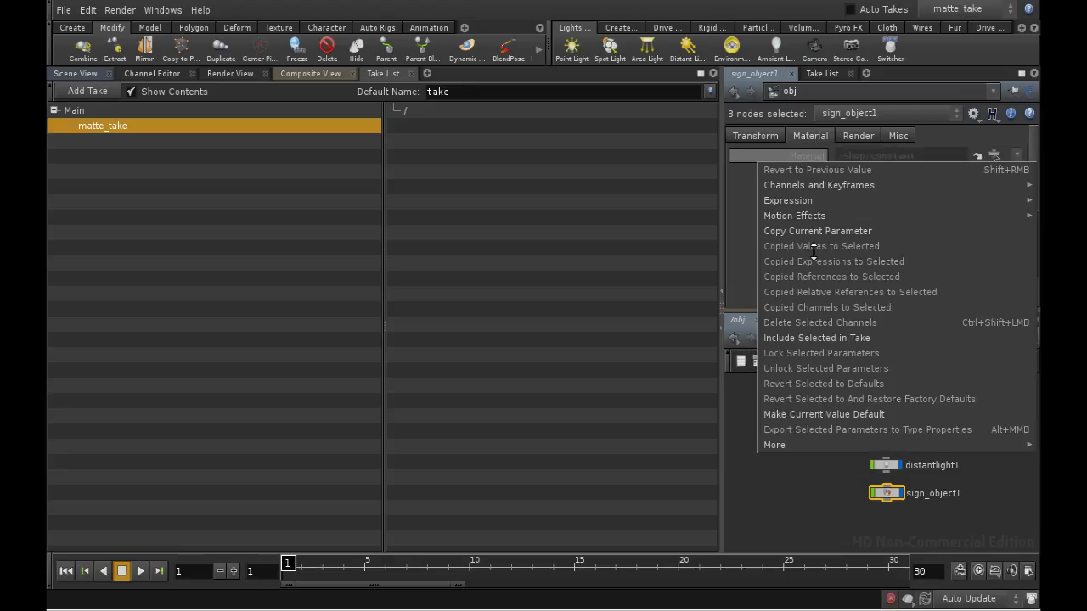
left_click(821, 338)
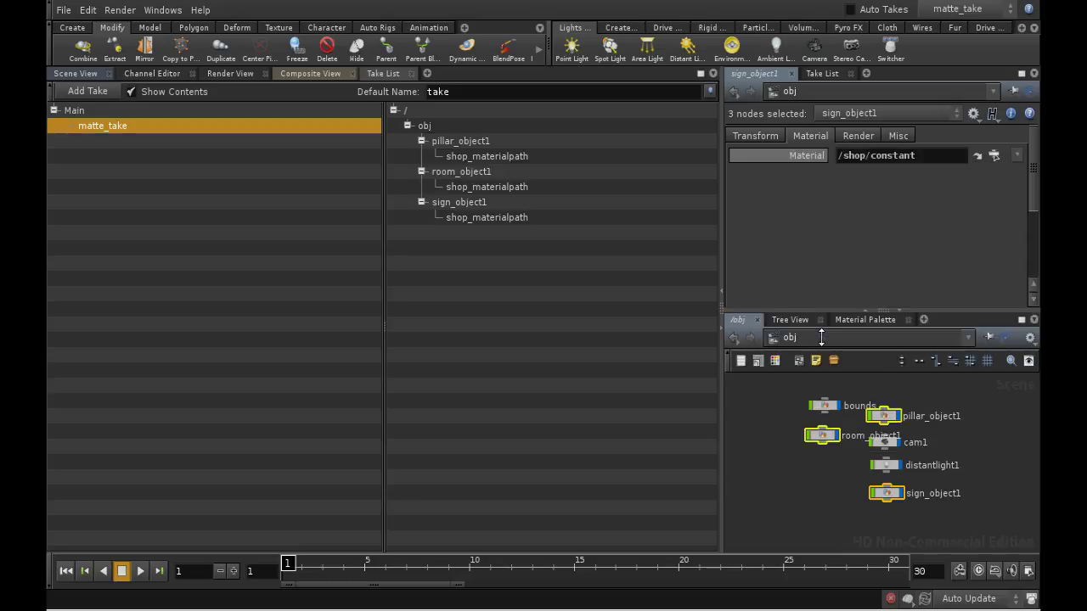
left_click(994, 161)
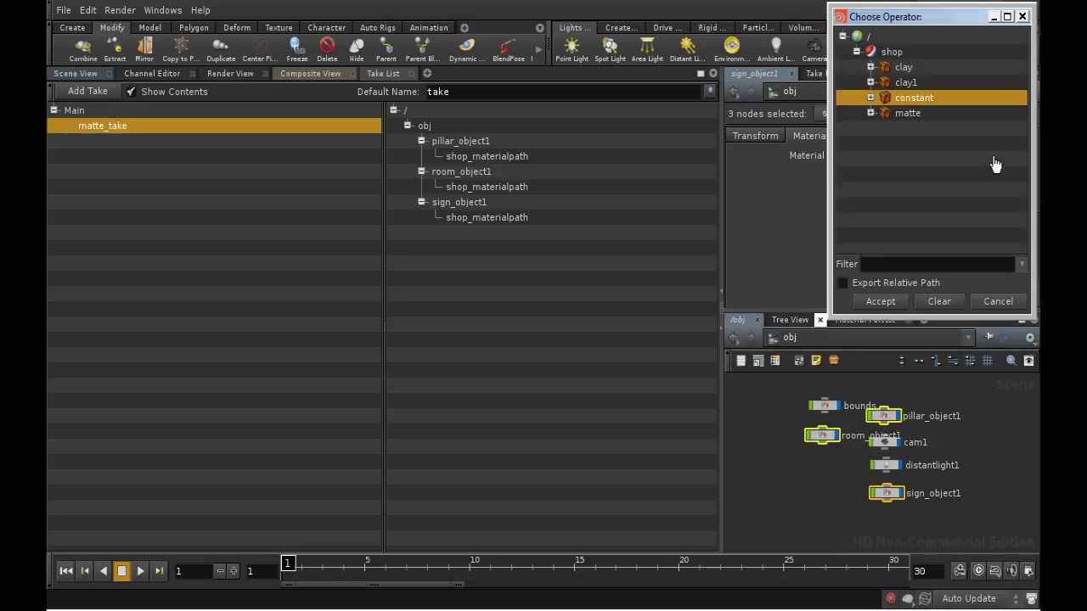
left_click(903, 115)
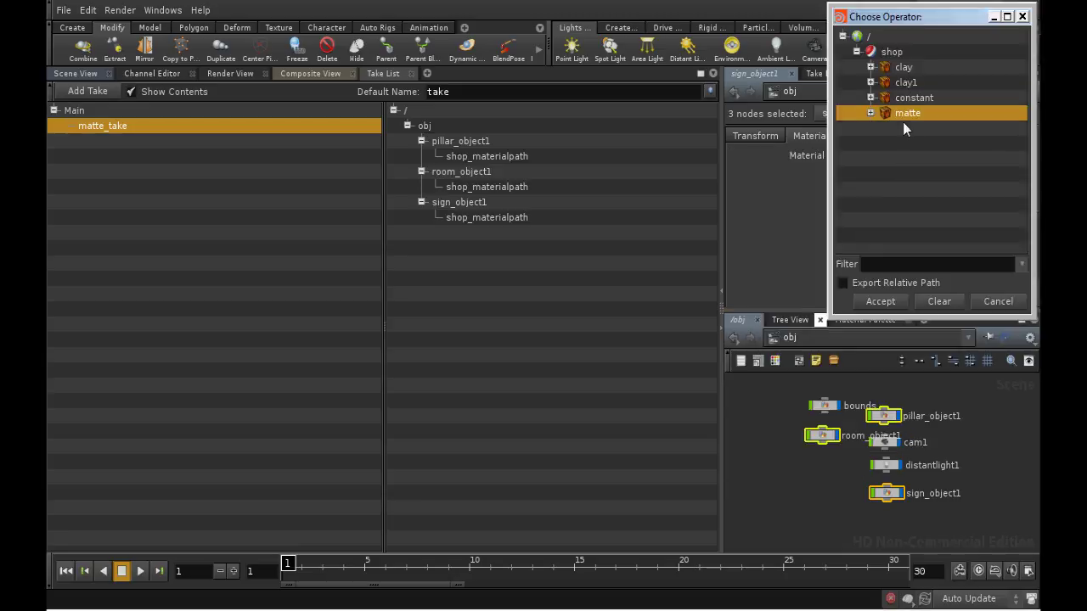
left_click(900, 300)
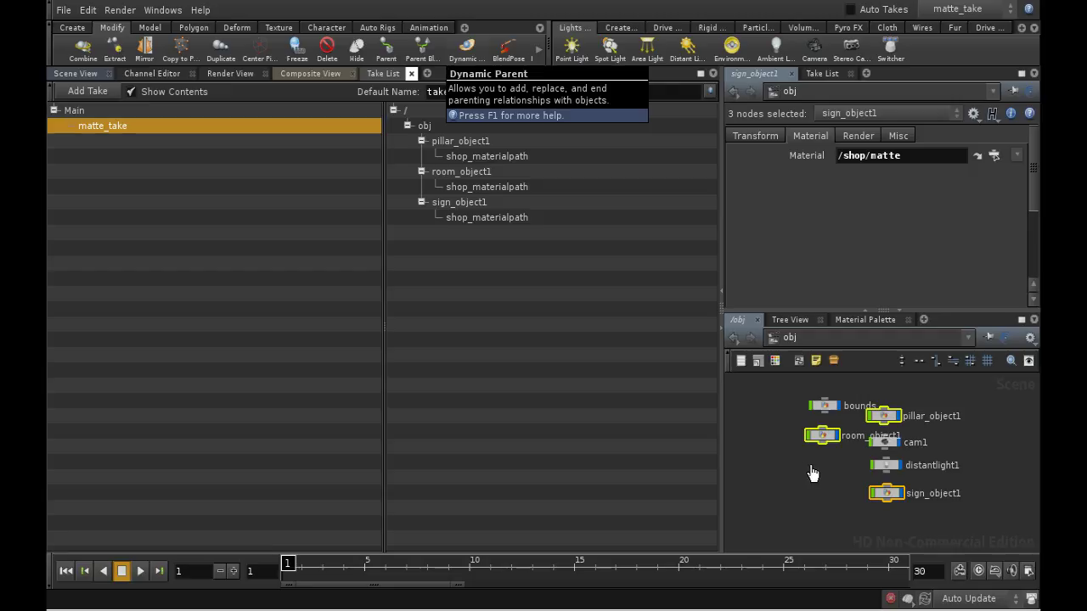
Step: Create a Mantra node named mantra_normal in the out network
left_click(779, 340)
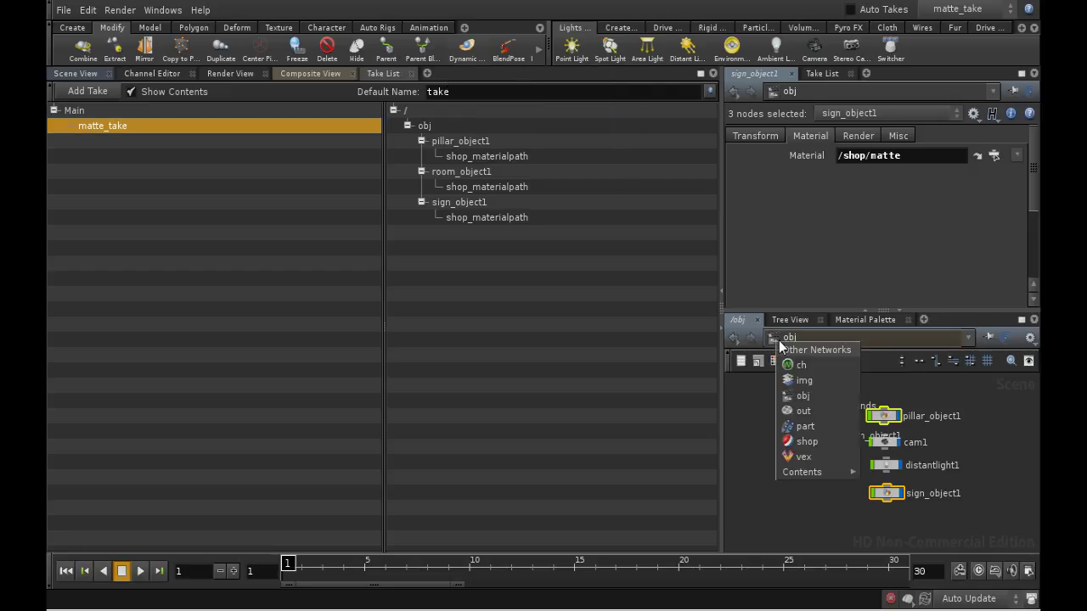
left_click(800, 411)
key("Tab")
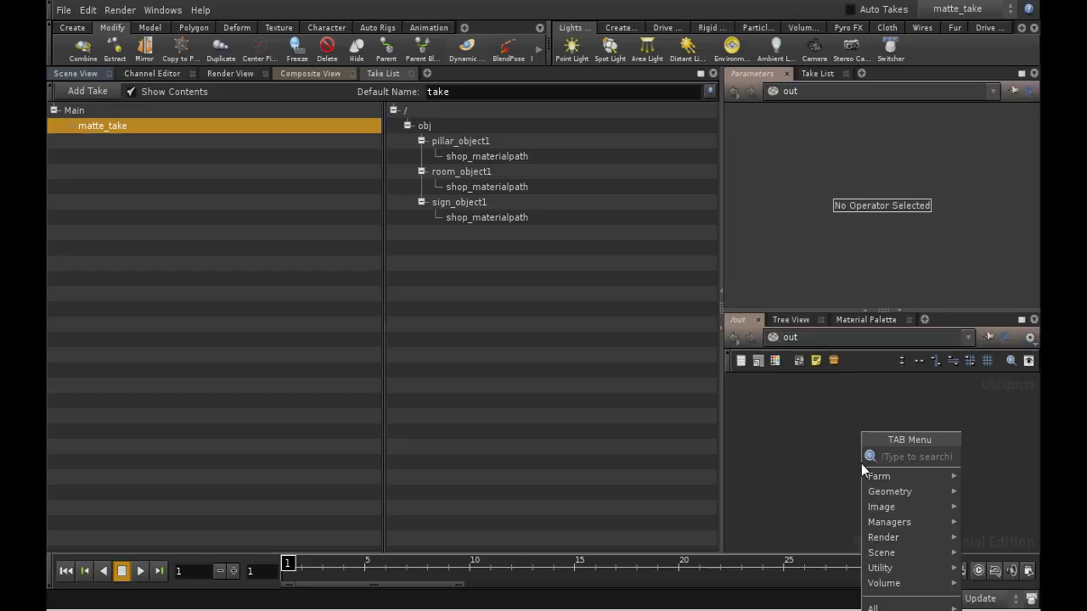
type("Mantra")
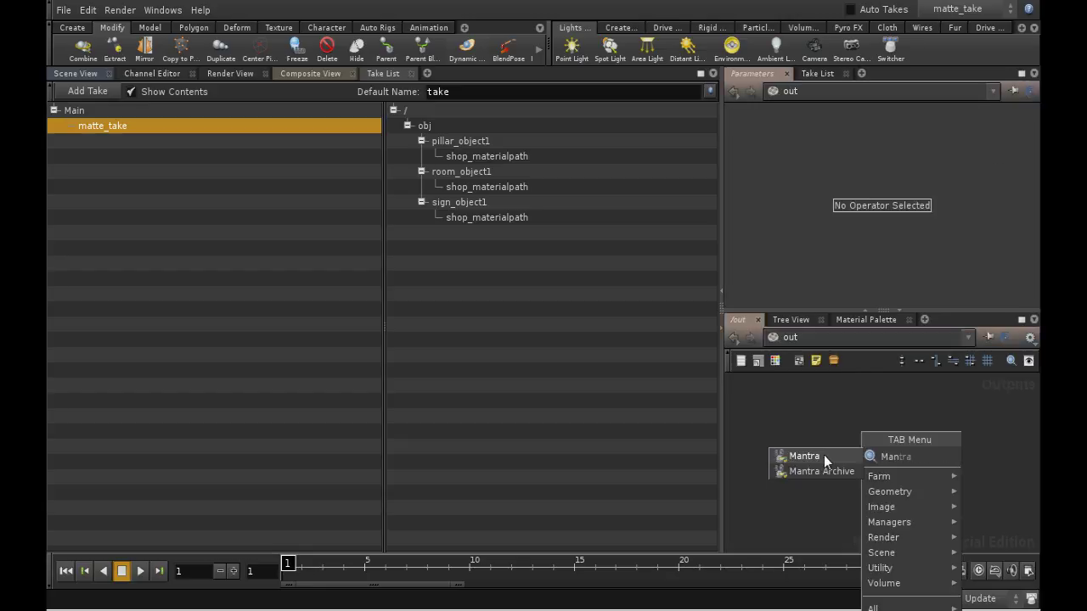
left_click(823, 456)
left_click(883, 445)
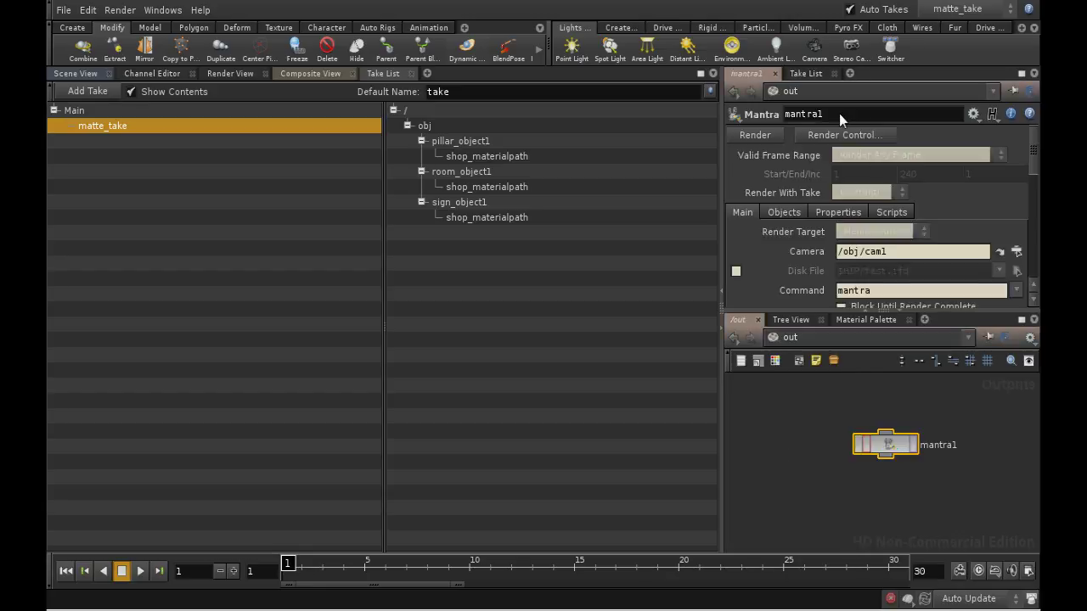
type("_normal")
key("Return")
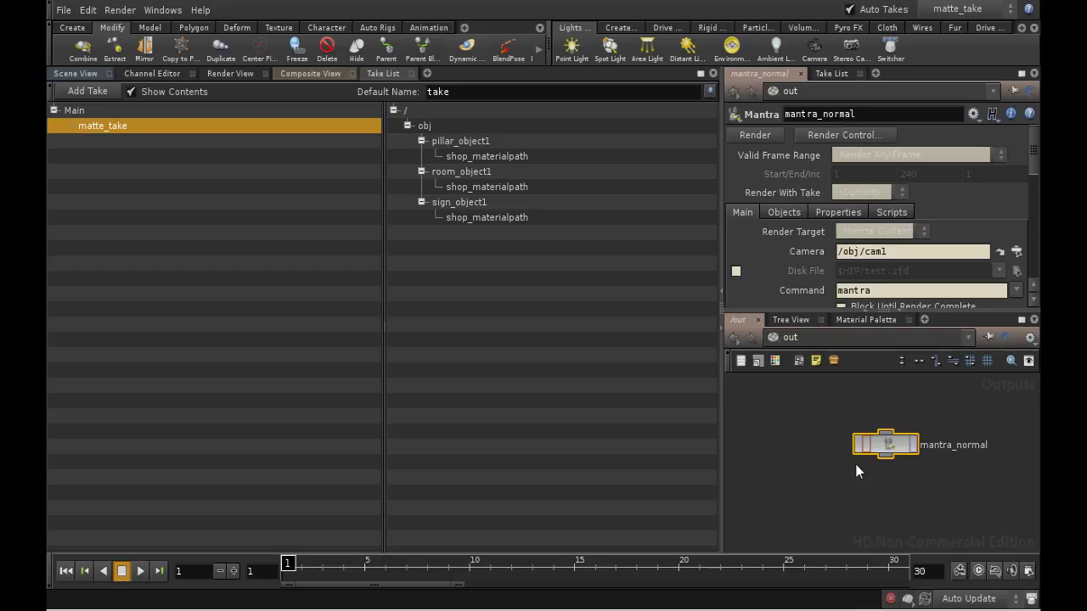
Step: Set the current take back to Main and nudge mantra_normal left
left_click(951, 13)
left_click(944, 25)
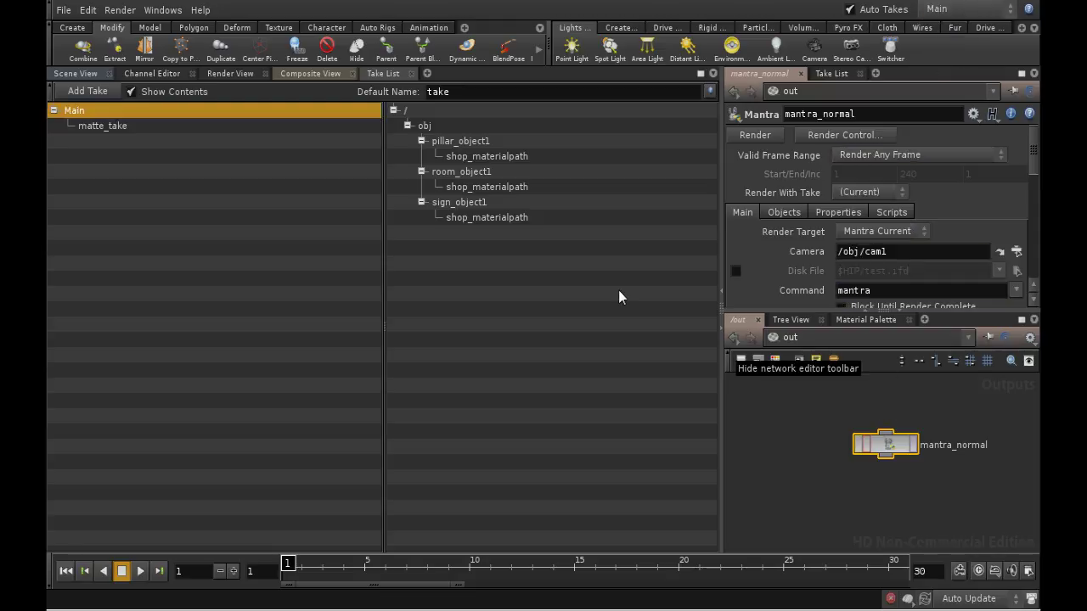
left_click(937, 11)
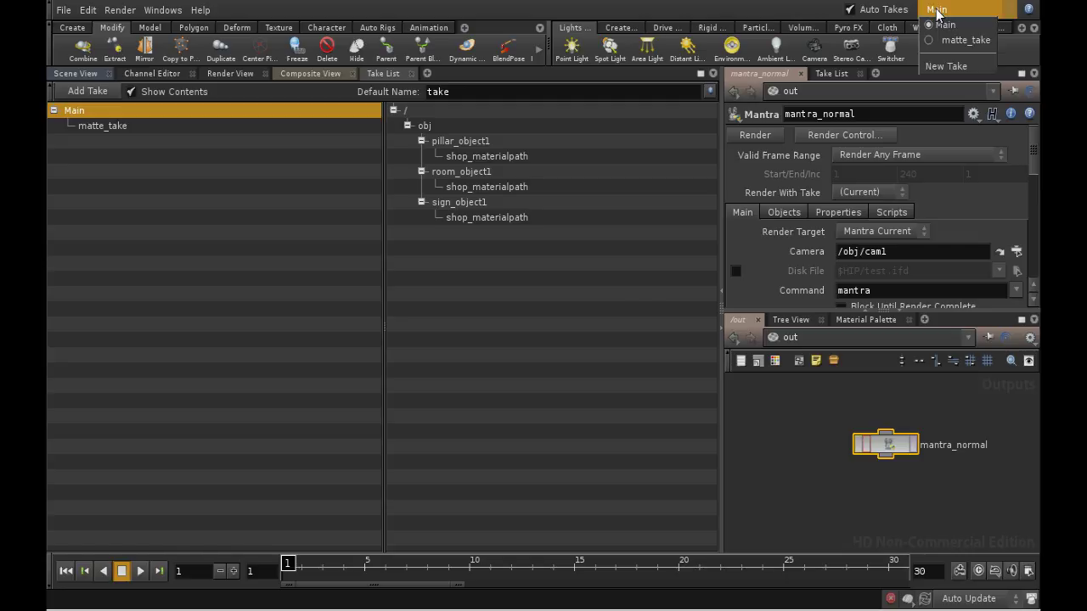
left_click(937, 11)
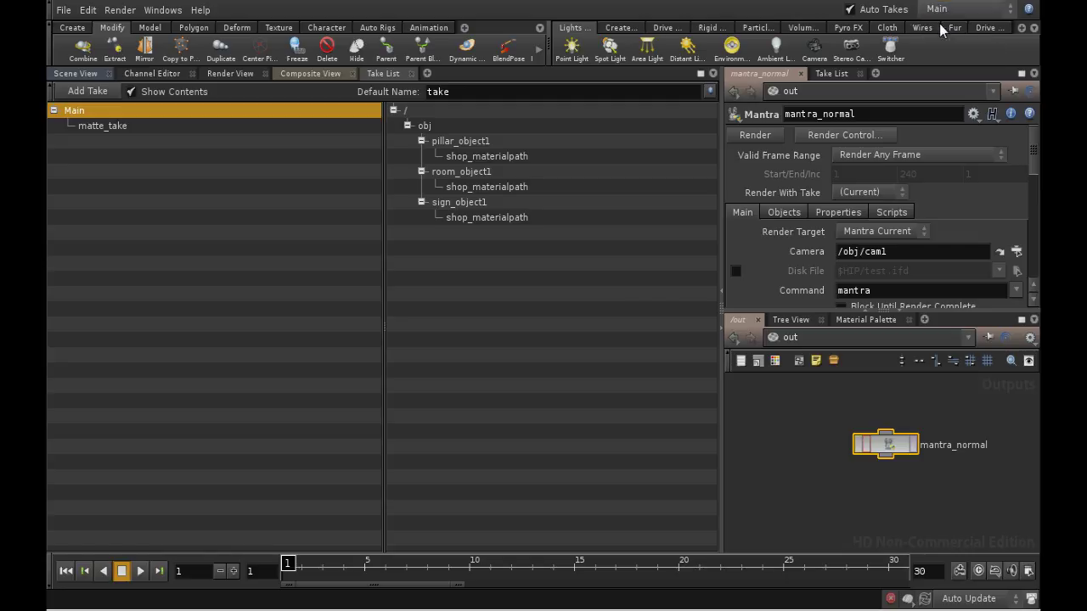
mouse_move(893, 452)
left_mouse_down()
mouse_move(878, 450)
mouse_move(899, 446)
left_mouse_up()
Step: Render a mantra_normal test frame, review it in MPlay, then close MPlay
left_click(898, 447)
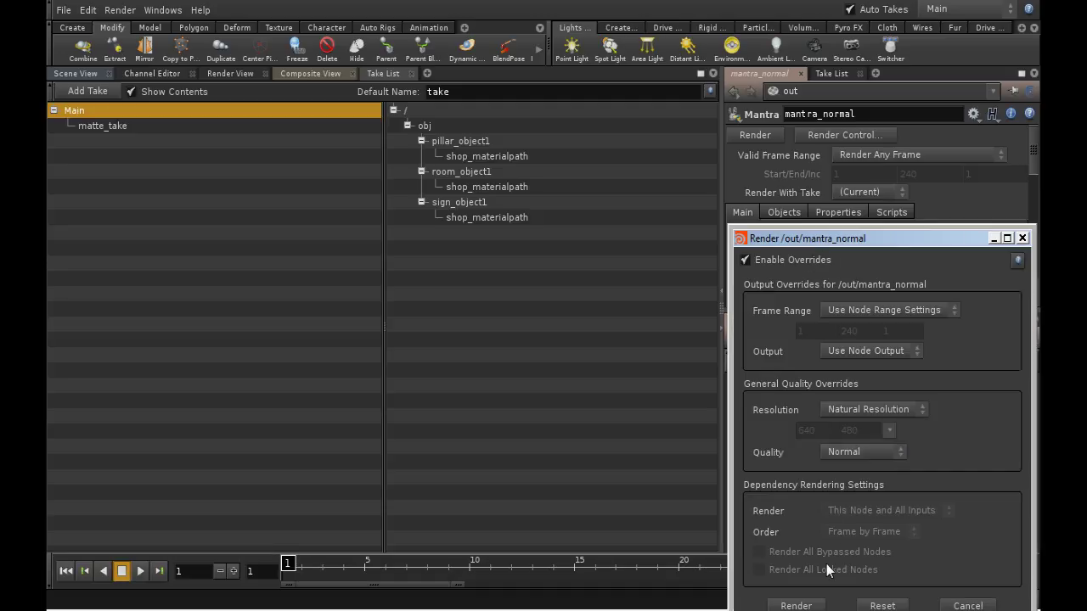
left_click(817, 601)
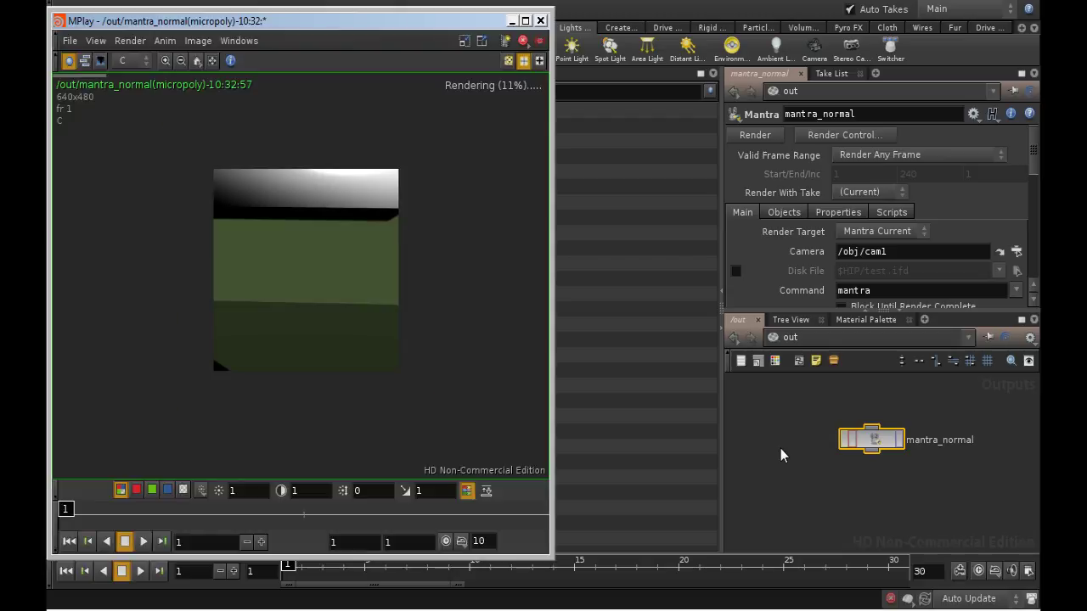
left_click(512, 21)
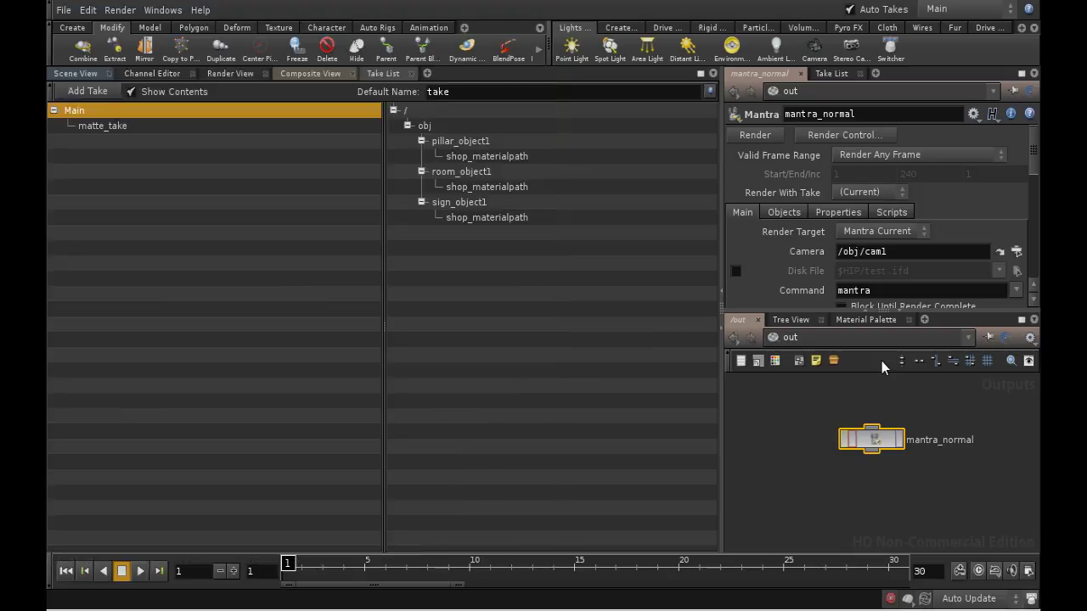
Step: Set mantra_normal's Exclude Objects to bounds and render a new test frame
left_click(788, 211)
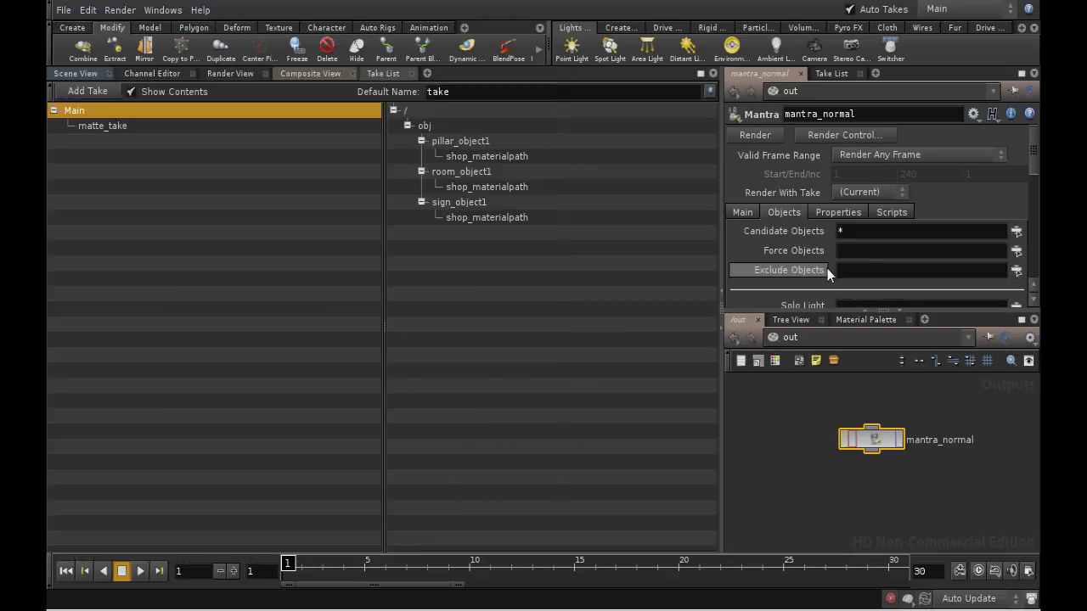
left_click(1016, 269)
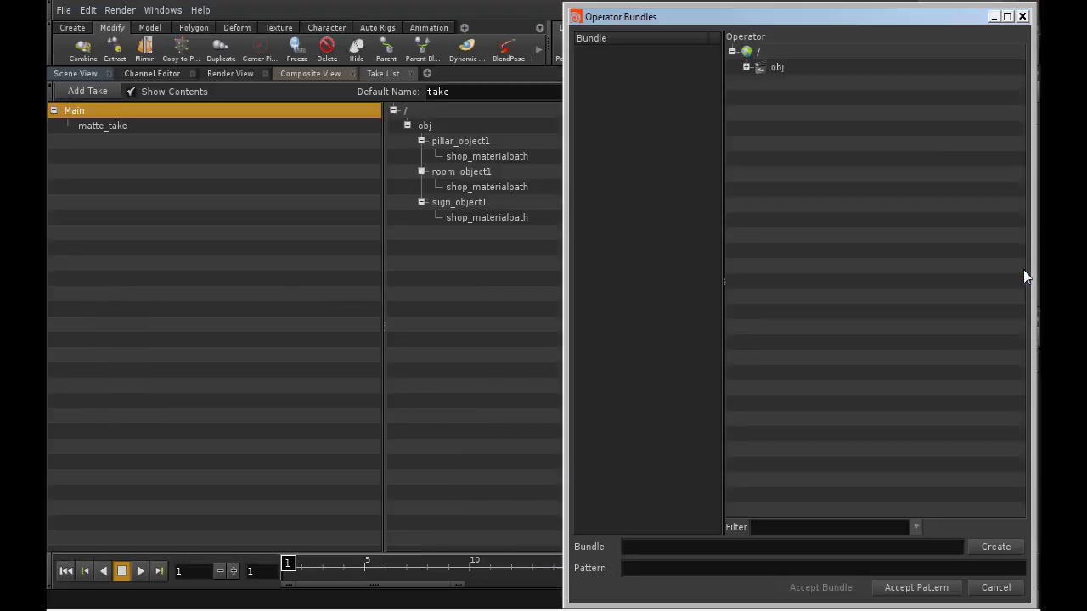
left_click(745, 66)
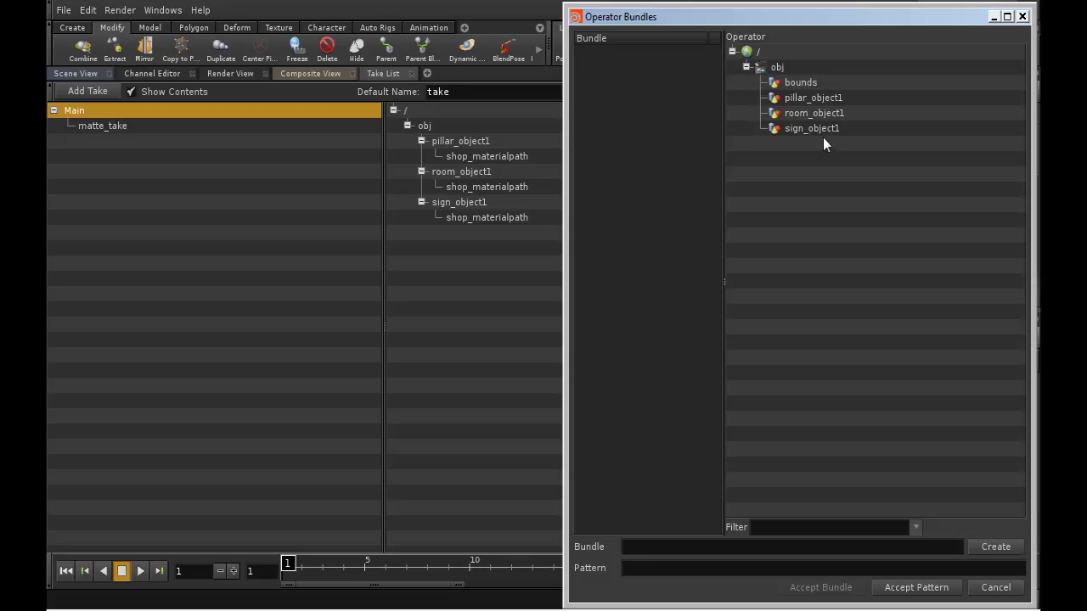
left_click(812, 83)
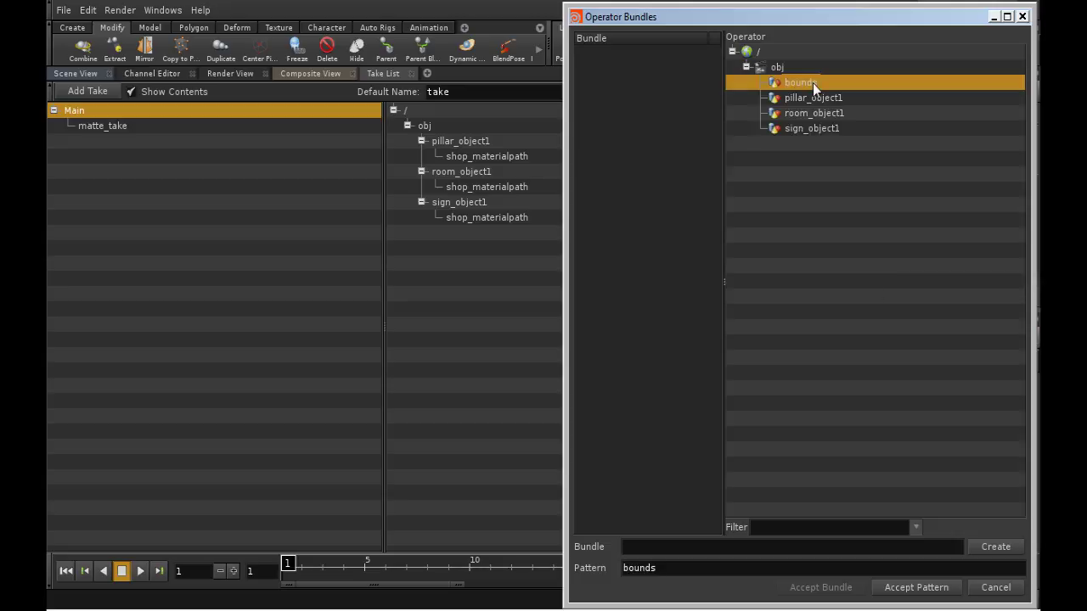
left_click(921, 586)
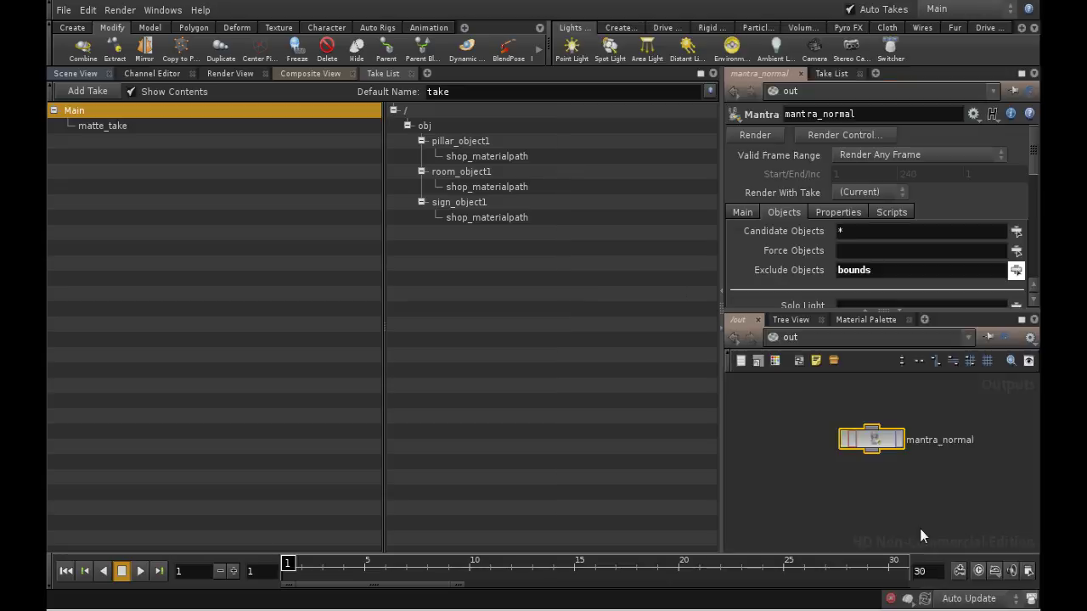
left_click(900, 441)
left_click(819, 604)
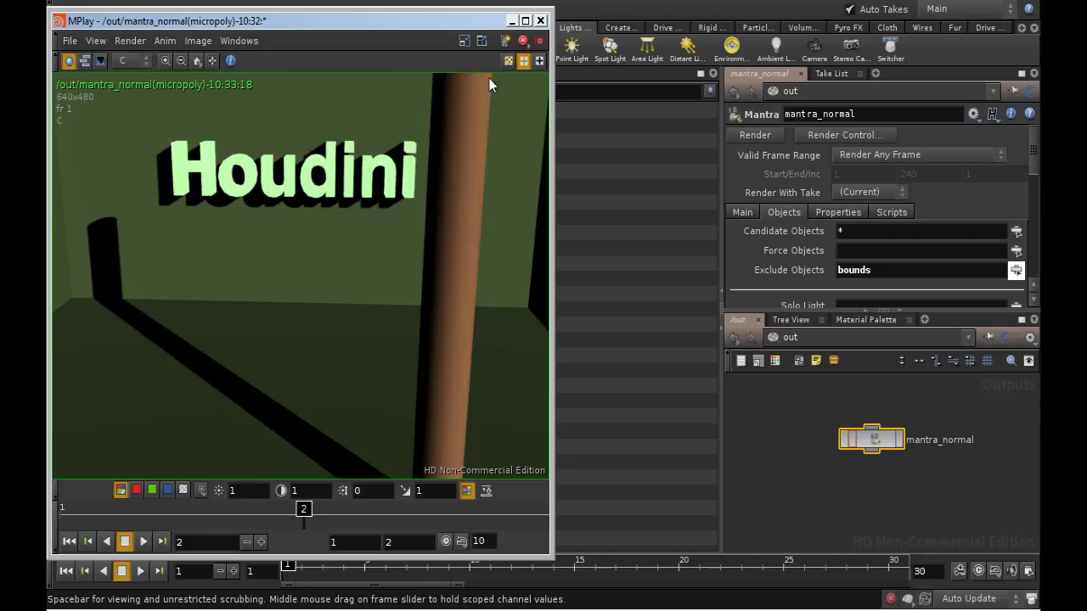
Step: Add a Light Linker pane tab to the main Houdini window
left_click(577, 286)
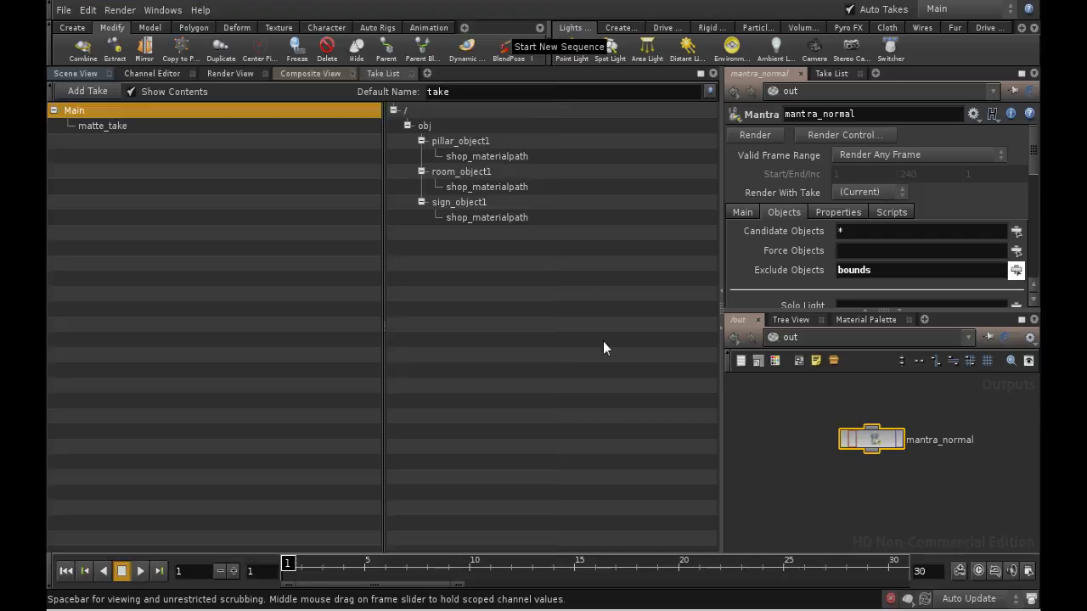
left_click(427, 74)
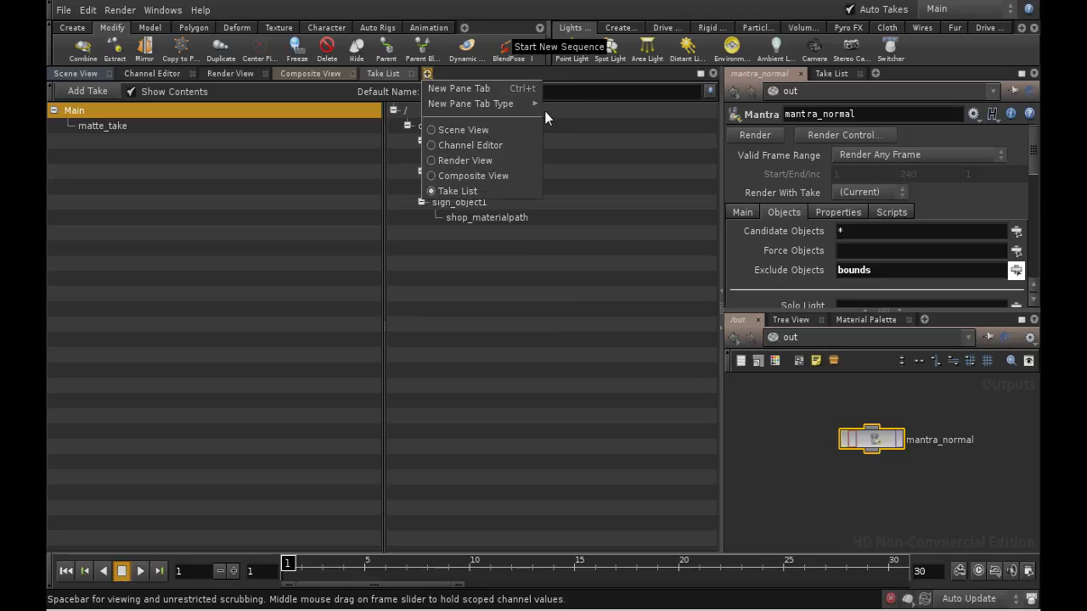
left_click(427, 74)
left_click(427, 73)
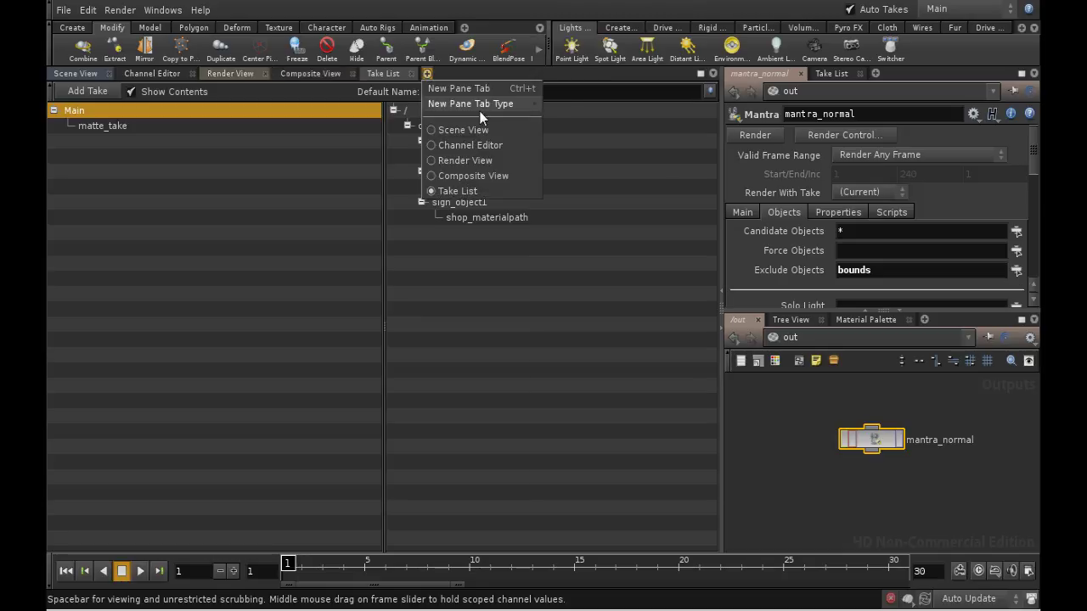
mouse_move(478, 111)
left_click(601, 375)
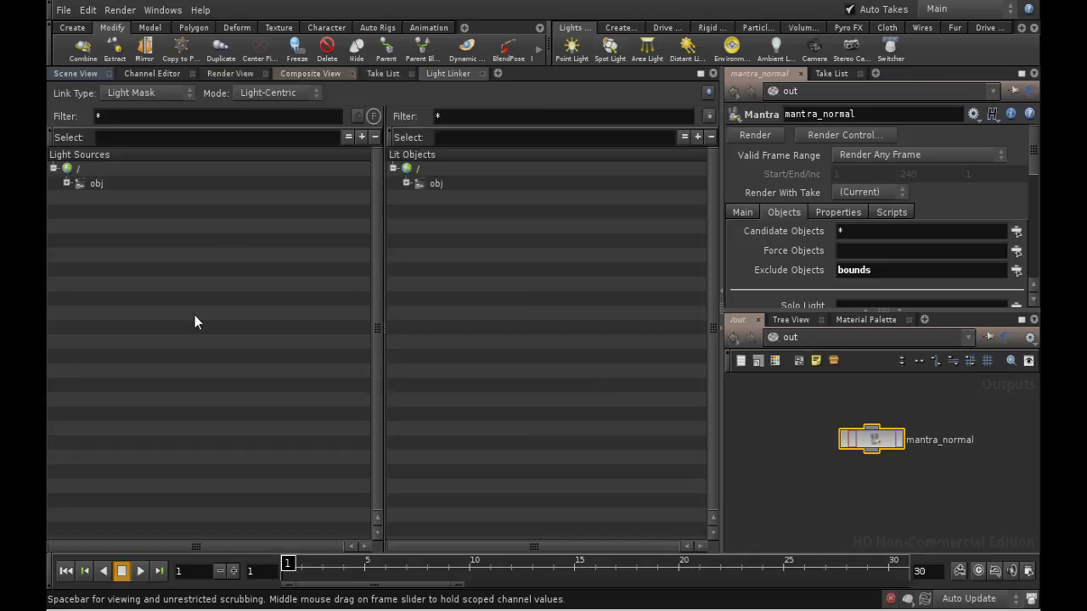
Step: Set distantlight1 to Shadow Mask, exclude sign_object1, and re-render mantra_normal
left_click(67, 184)
left_click(152, 201)
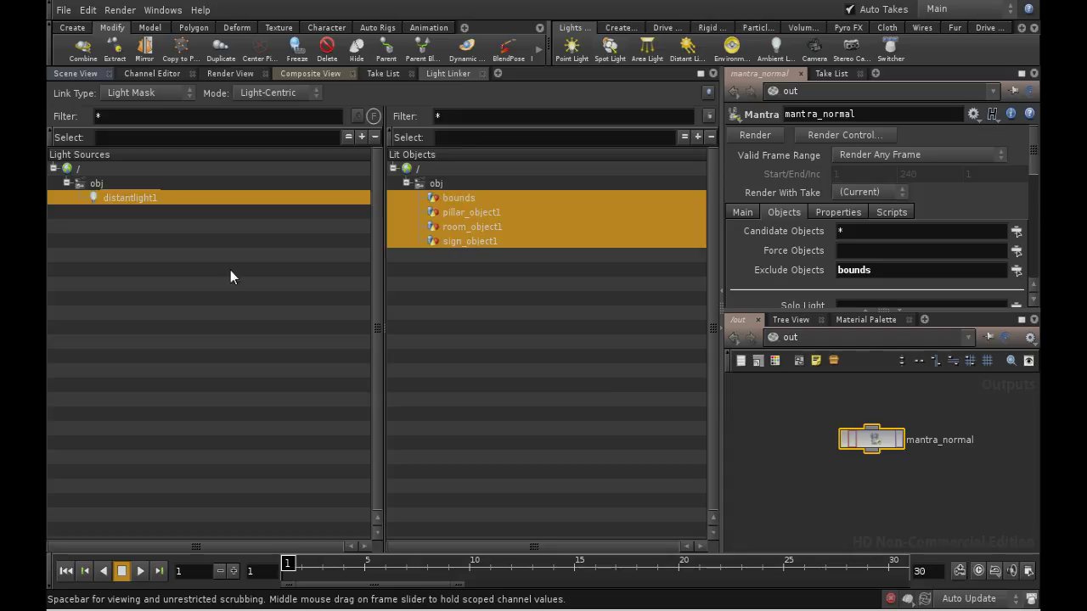
left_click(186, 94)
left_click(173, 121)
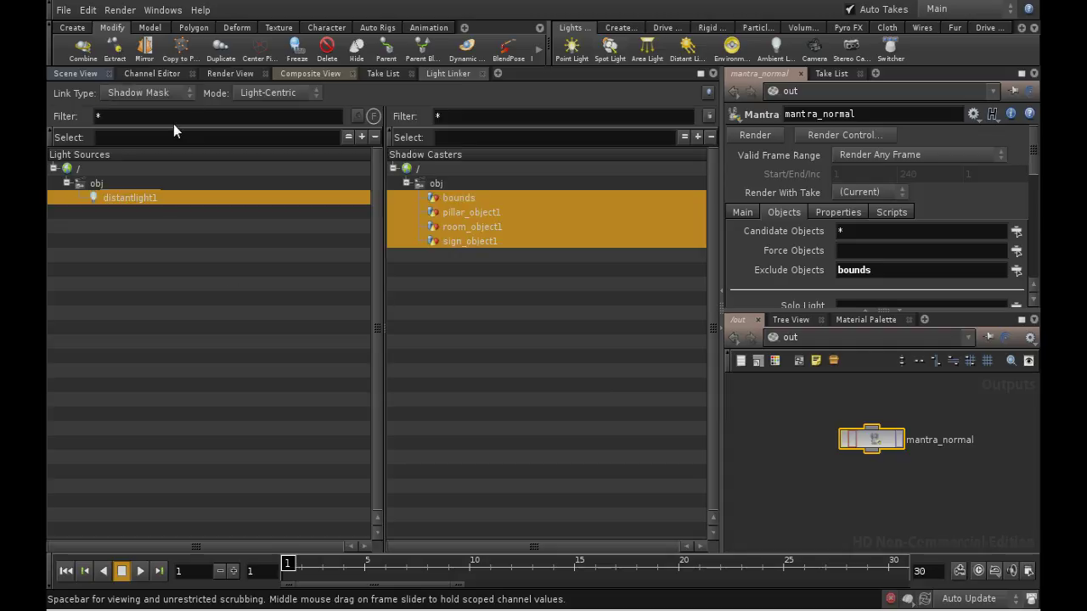
left_click(477, 243, "ctrl")
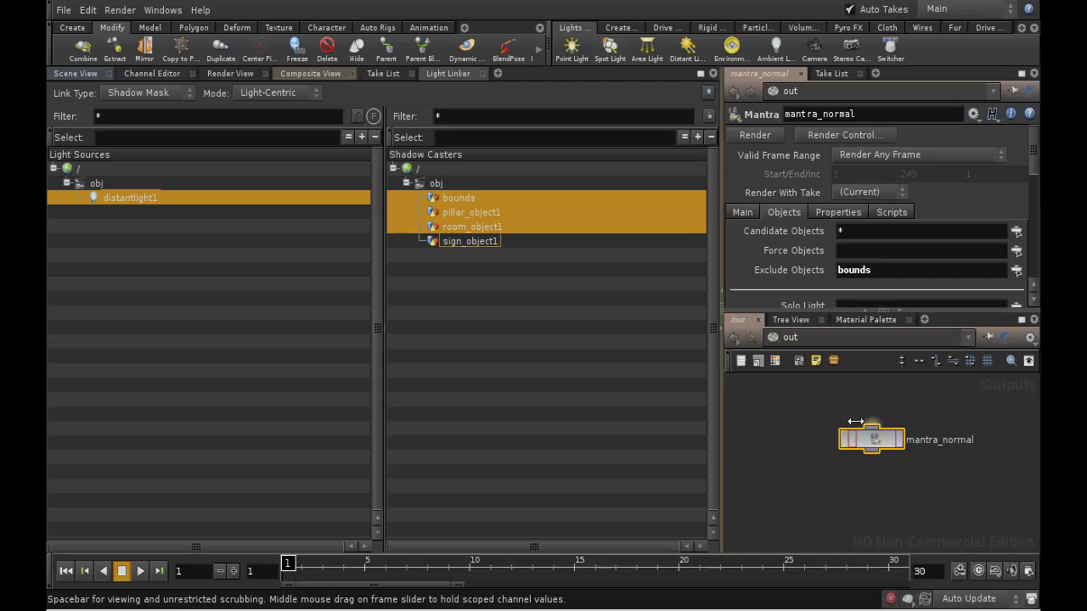
left_click(896, 444)
left_click(803, 604)
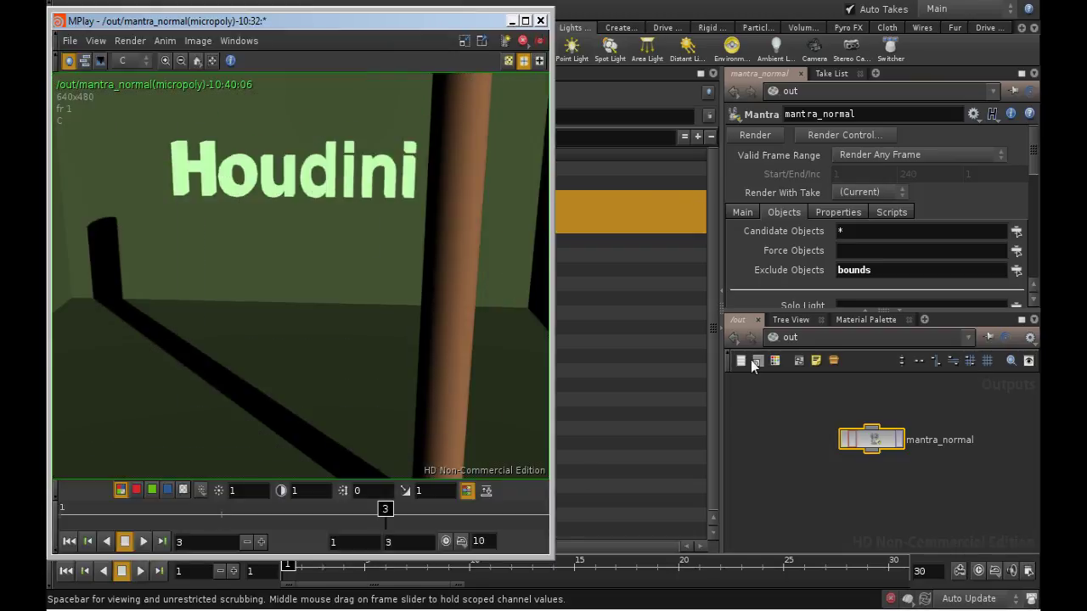
Step: Set mantra_normal's Valid Frame Range to Render Frame Range ending at frame 30
left_click(872, 439)
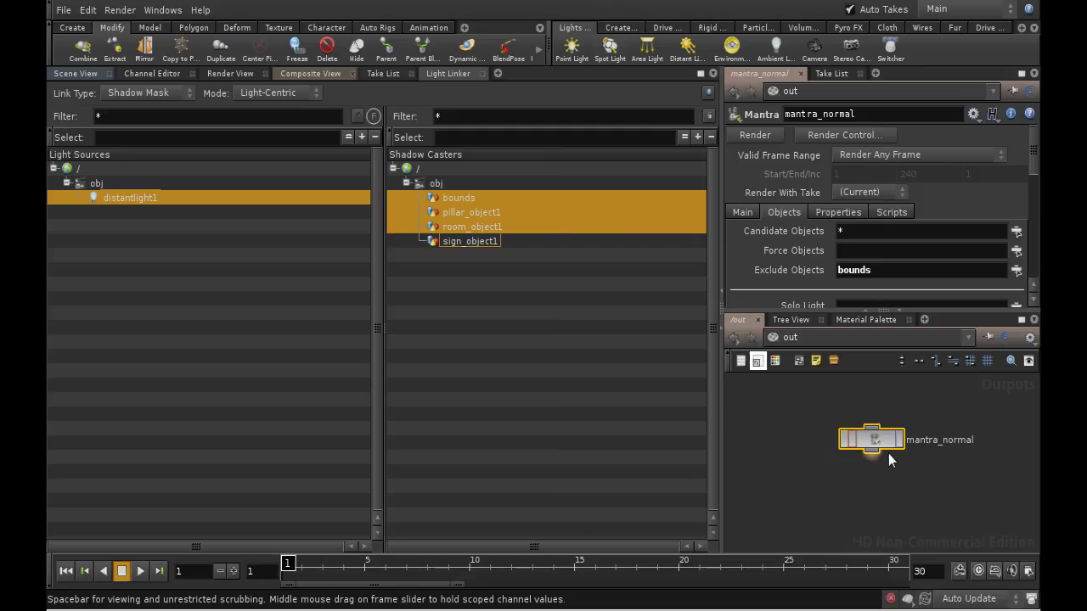
left_click(922, 159)
left_click(919, 185)
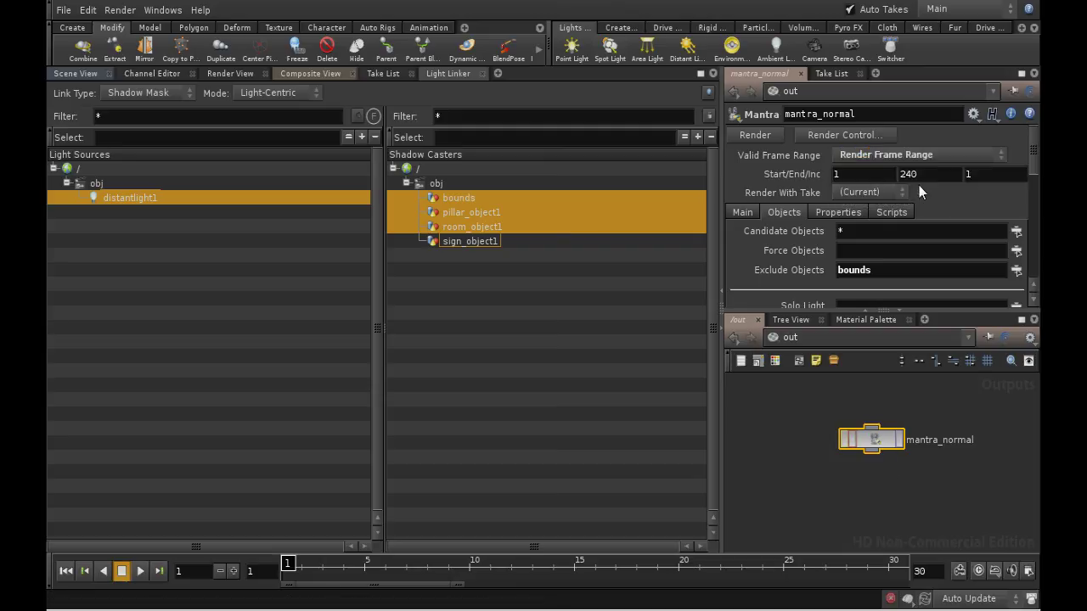
type("30")
key("Return")
Step: Set the Output Picture to normal.$F3.pic
left_click(838, 217)
left_click(817, 256)
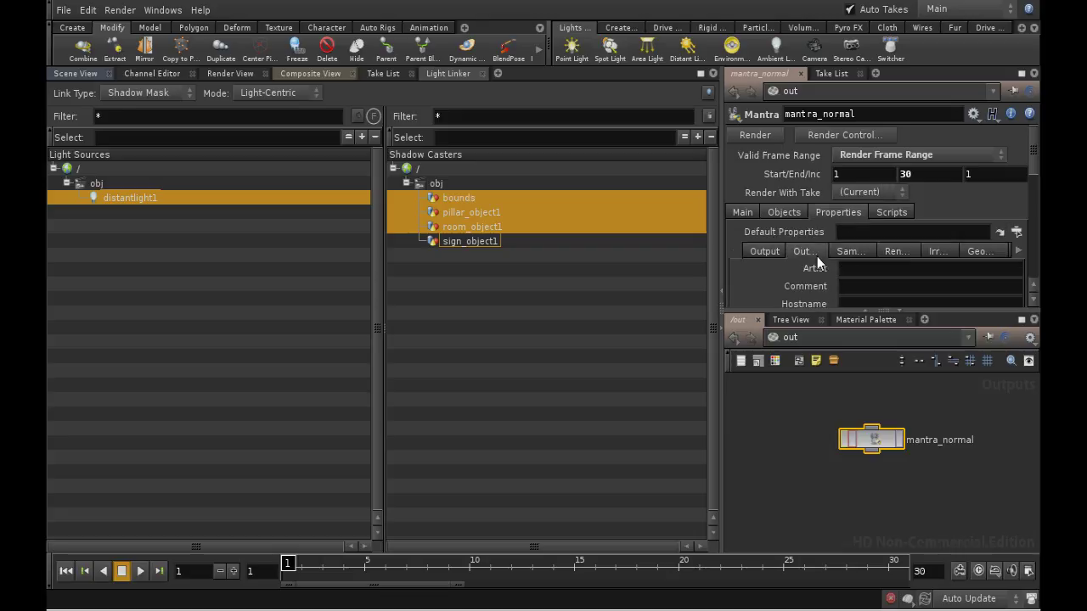
left_click(764, 251)
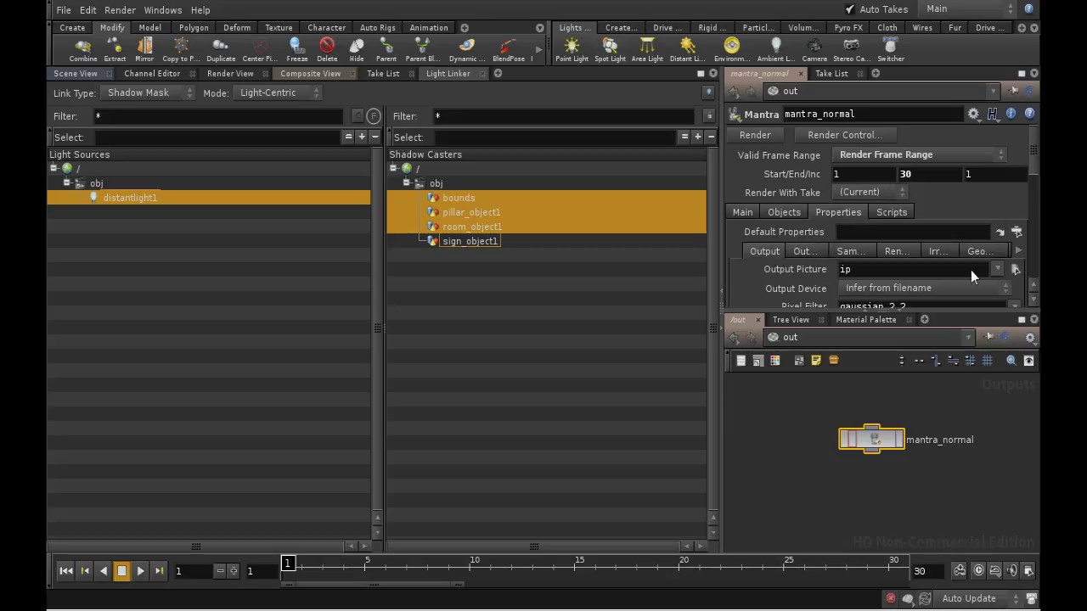
left_click(1022, 269)
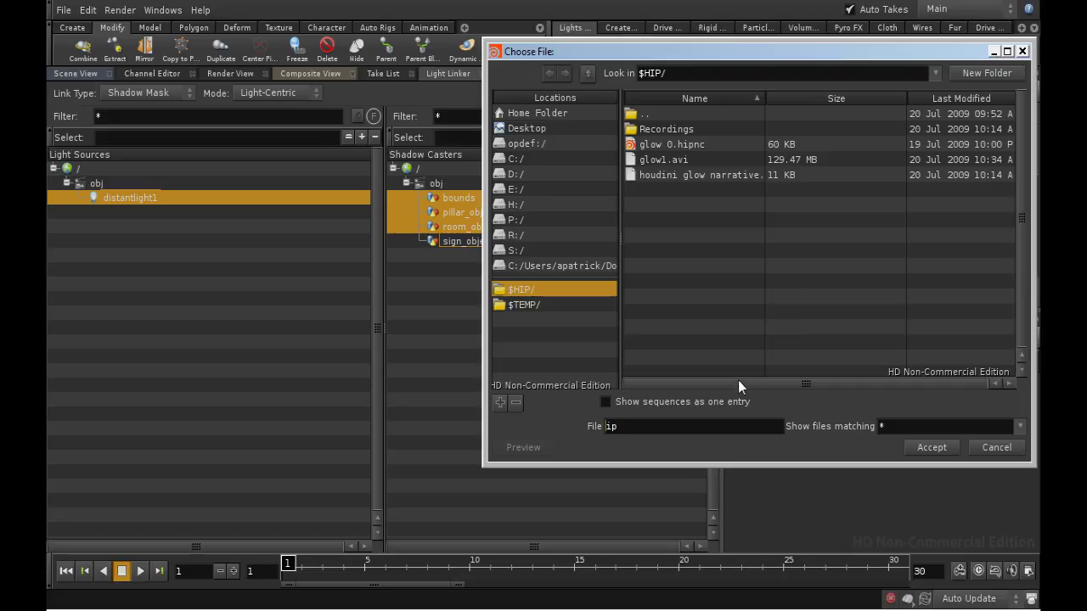
double_click(683, 427)
type("normal.$F3.pic")
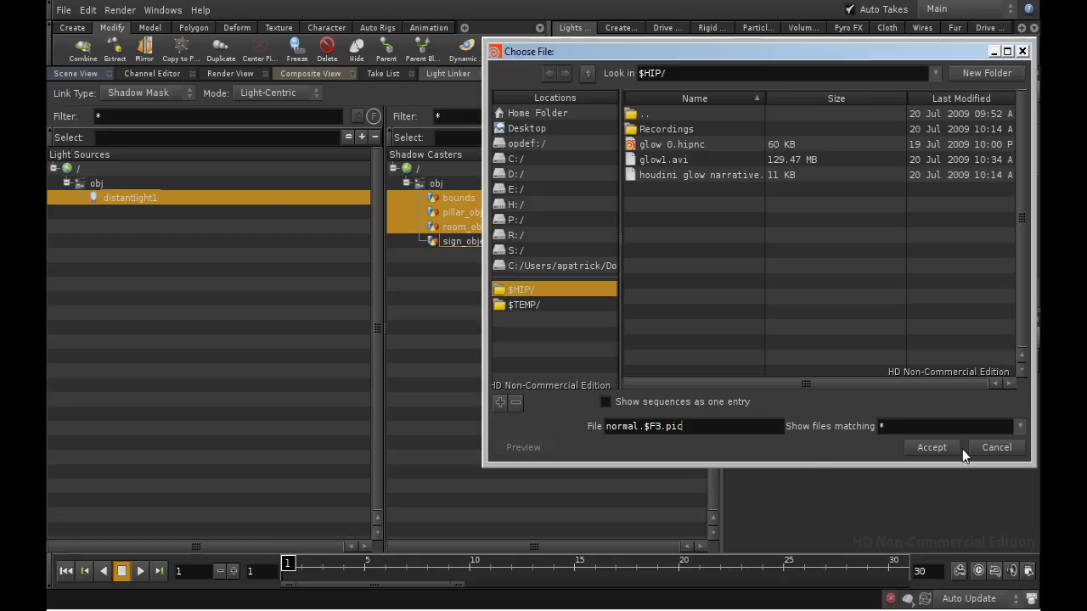
left_click(955, 447)
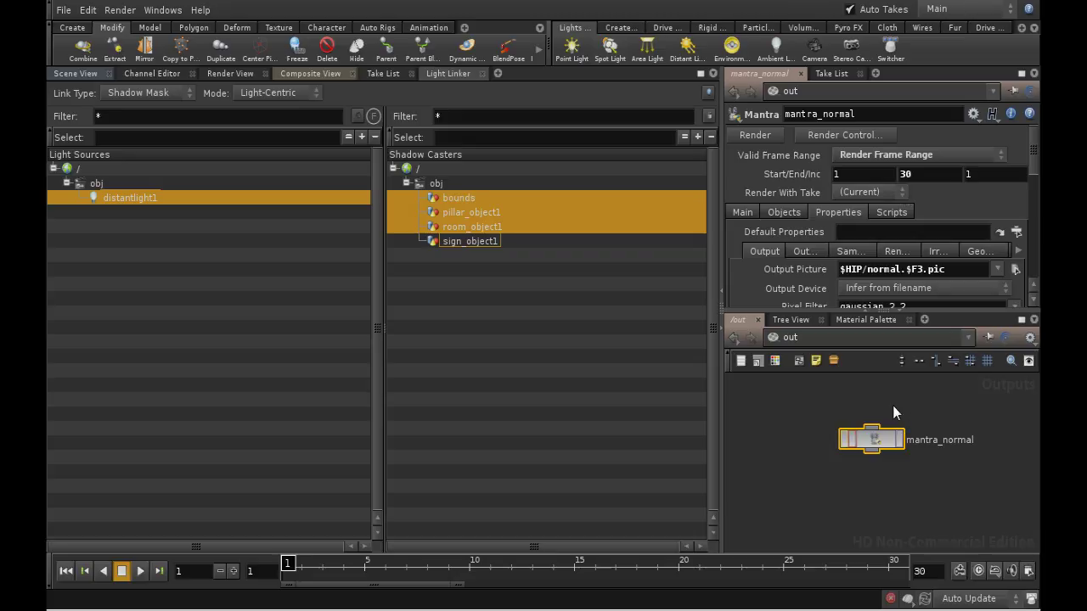
Step: Create a Mantra node below mantra_normal and name it mantra_sign
left_click_drag(883, 451, 880, 435)
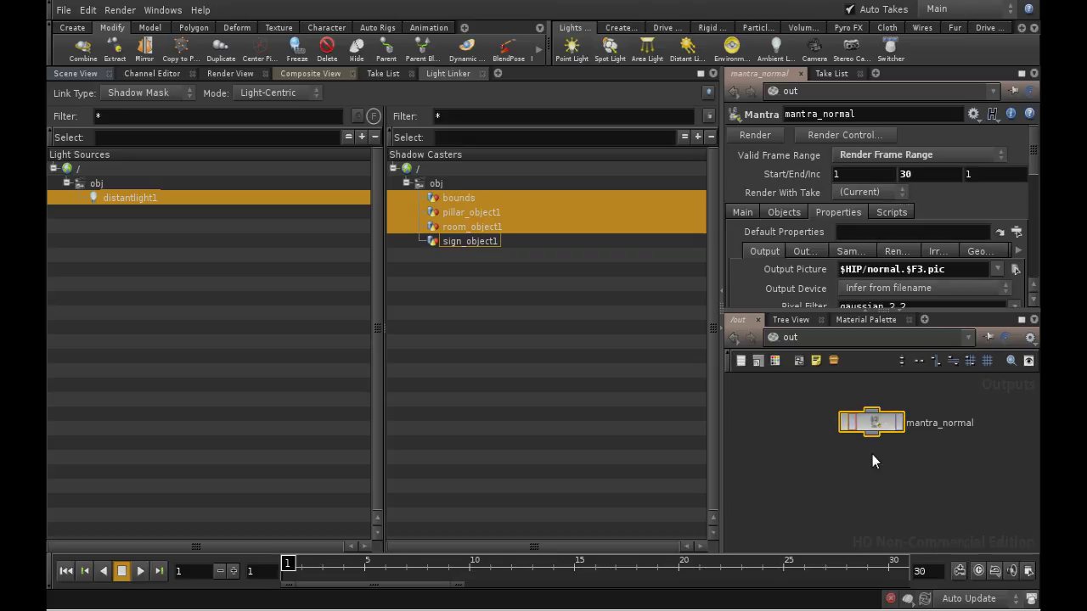
key("Tab")
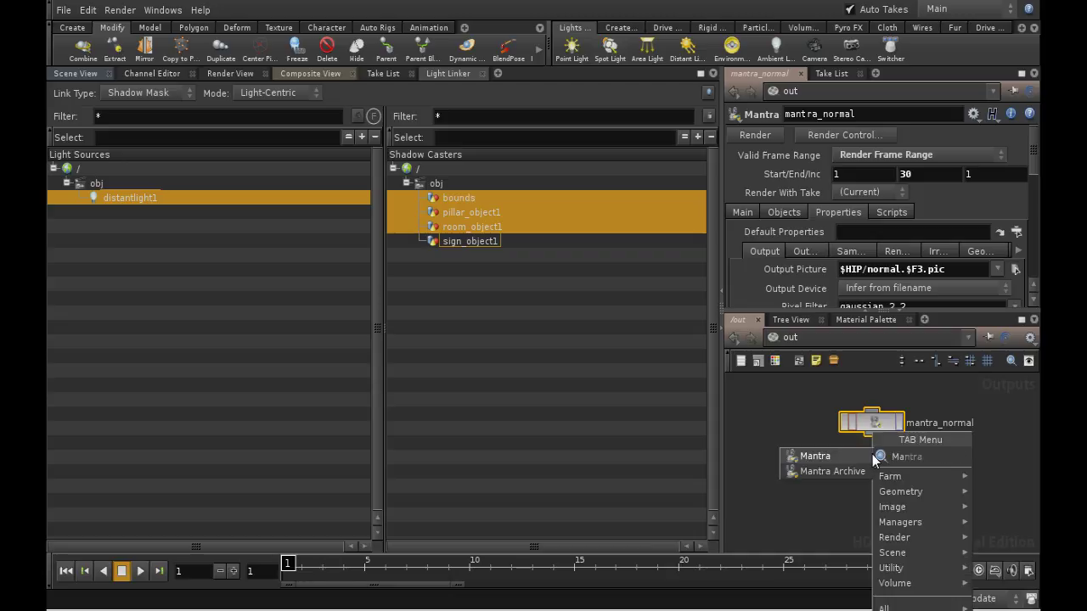
left_click(854, 461)
left_click(875, 496)
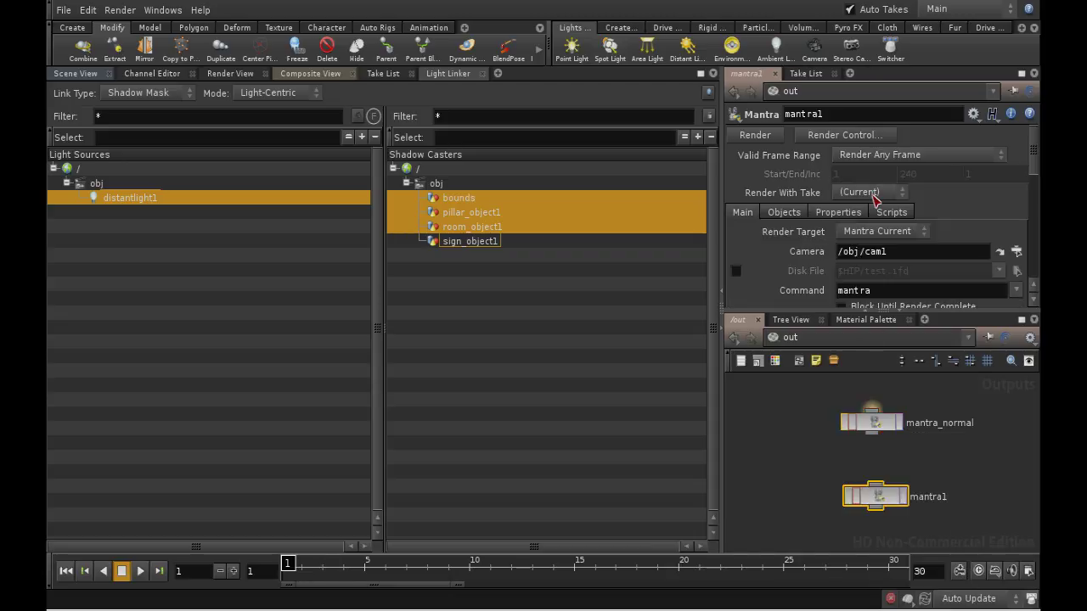
key("BackSpace")
type("_sign")
key("Return")
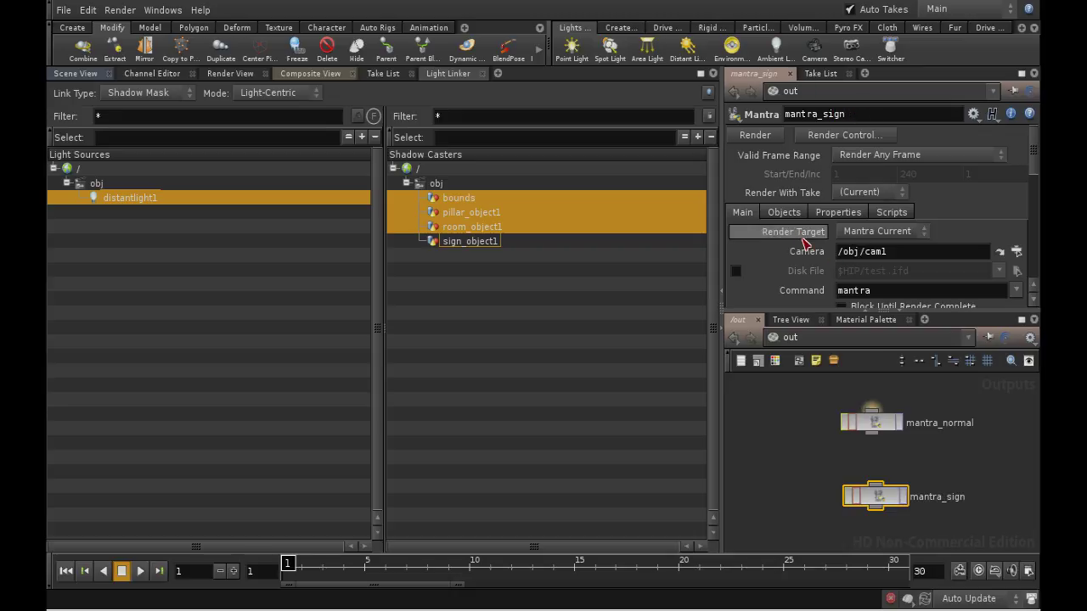
Step: Set mantra_sign's Candidate Objects to sign_object1 only
left_click(783, 212)
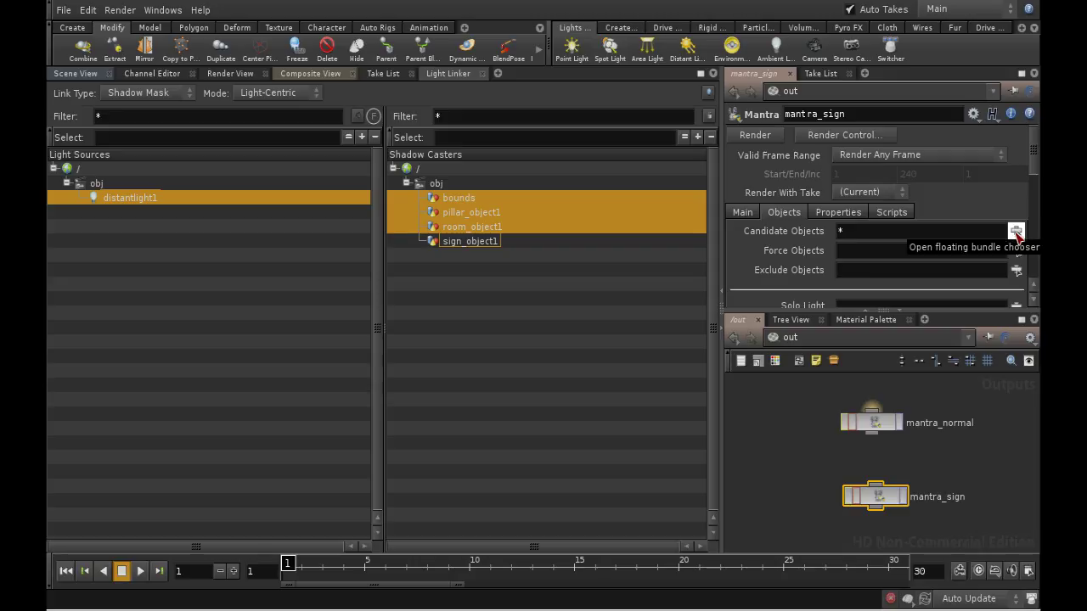
left_click(1015, 231)
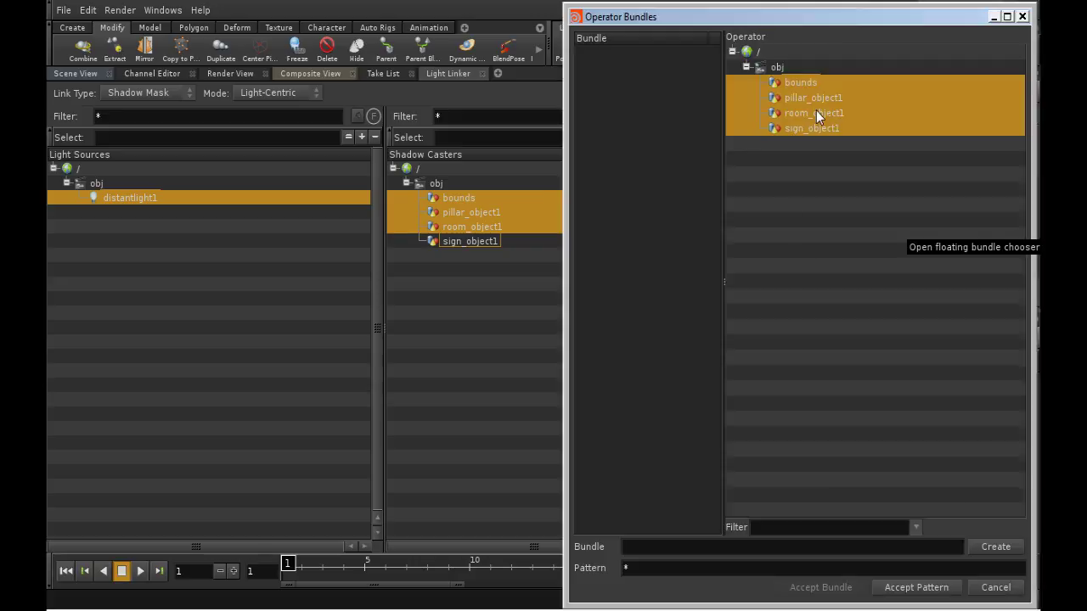
left_click(816, 130)
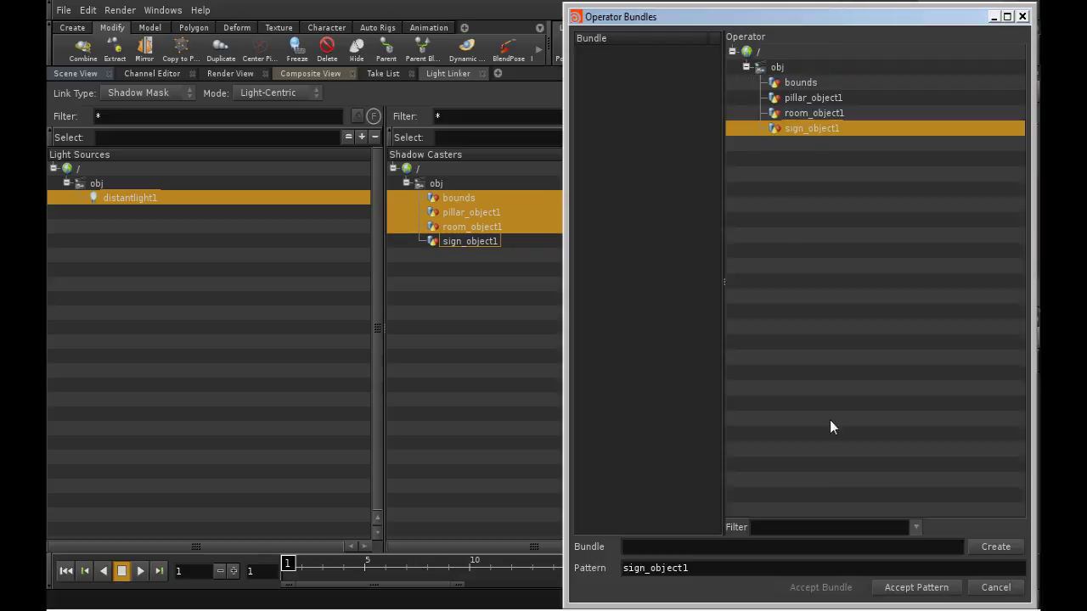
left_click(883, 586)
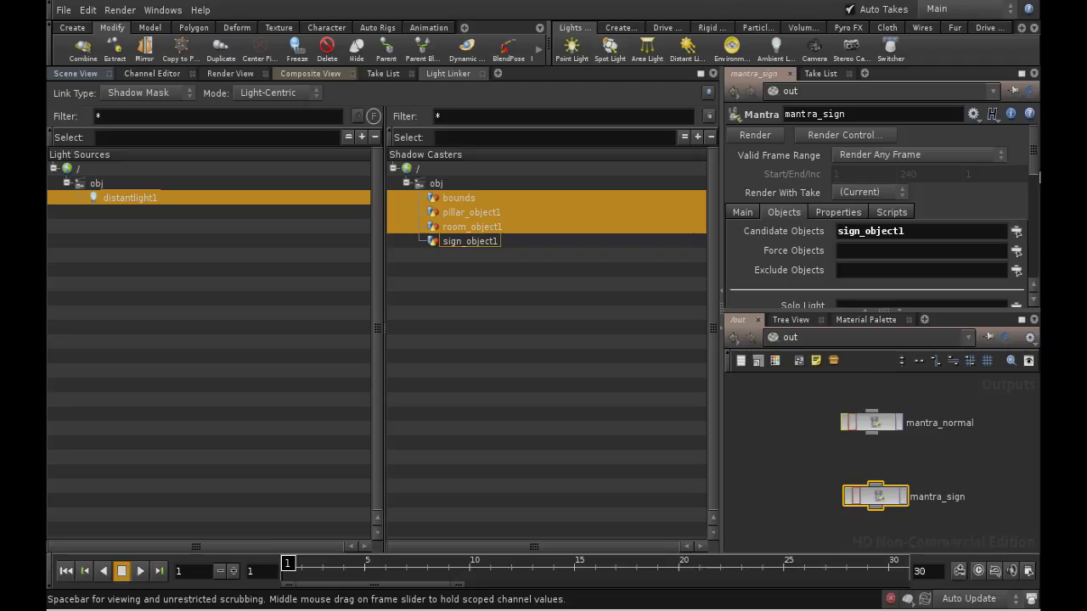
scroll(1034, 158, "down", 2)
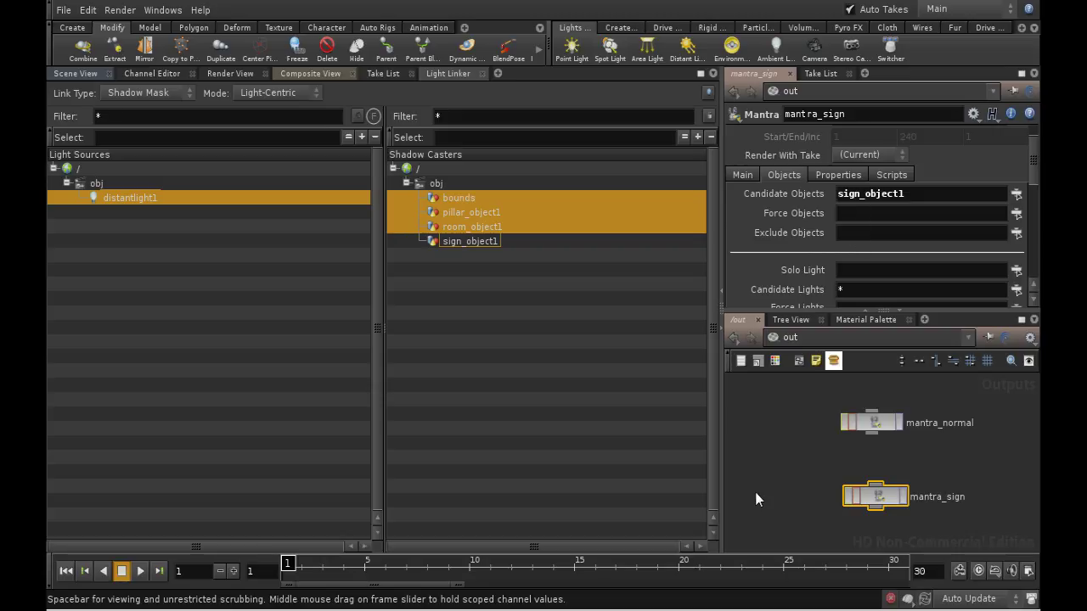
Step: Drag mantra_sign upward to sit just beneath mantra_normal
left_click_drag(877, 496, 880, 483)
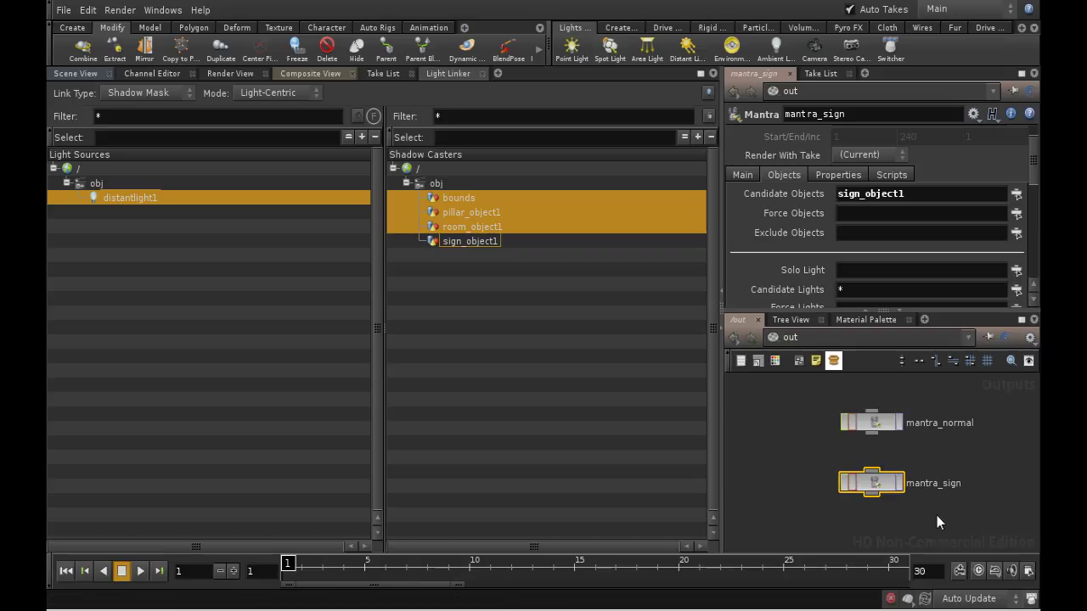
Step: Test-render mantra_sign, then close the render preview
left_click(897, 486)
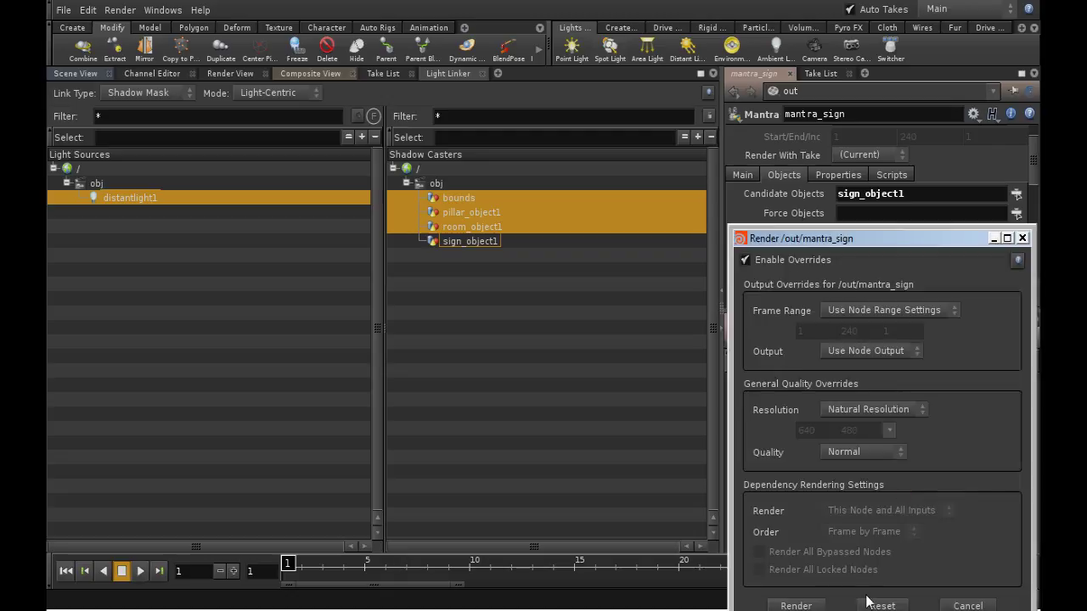
left_click(802, 606)
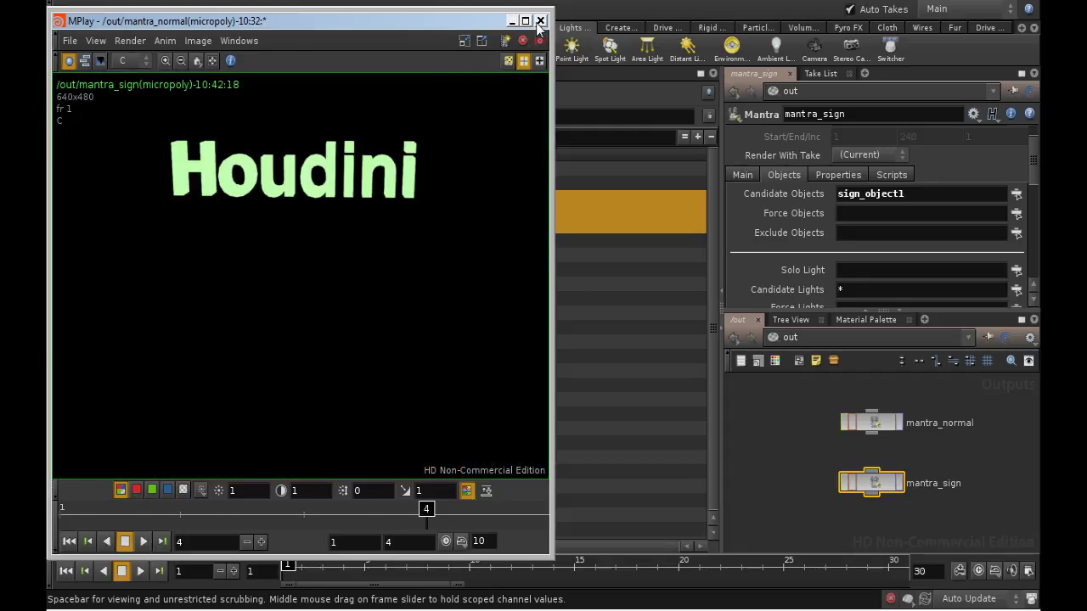
left_click(661, 231)
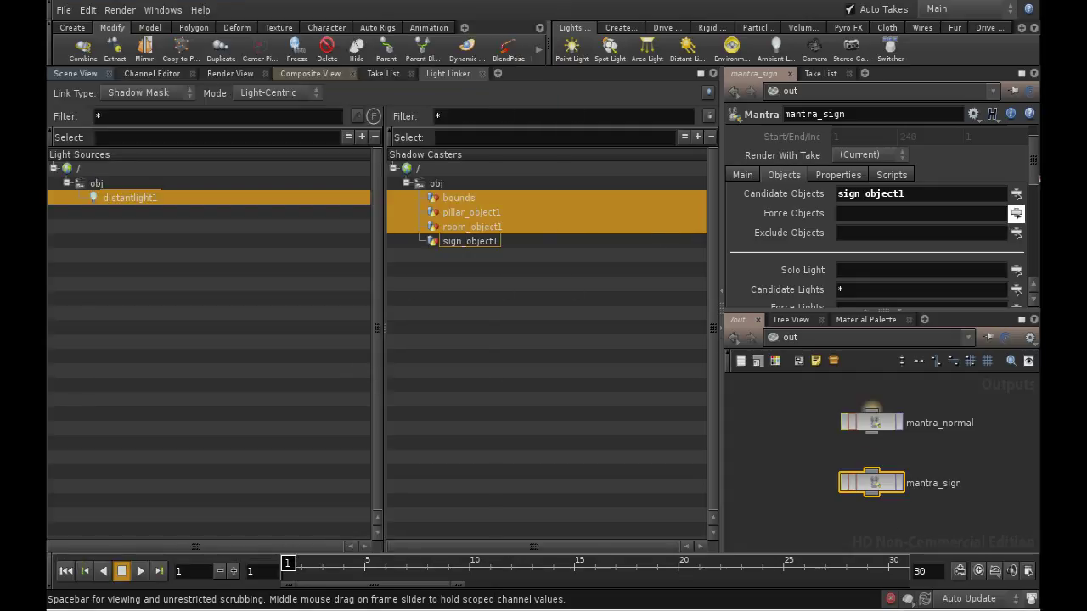
Step: Set mantra_sign's Valid Frame Range to Render Frame Range, end frame 30
scroll(942, 196, "up", 2)
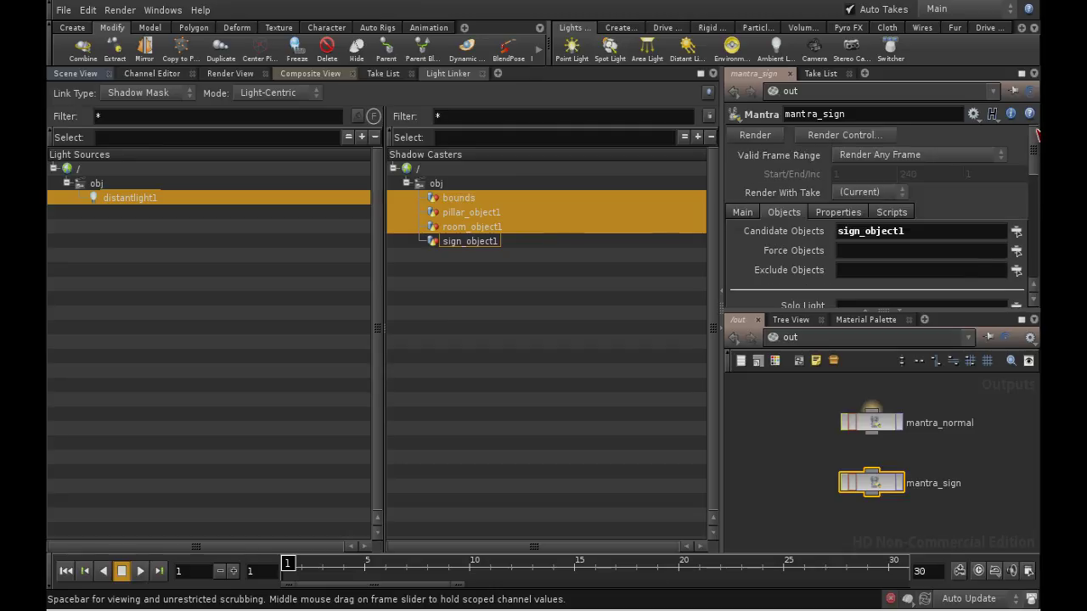
left_click(923, 155)
left_click(919, 189)
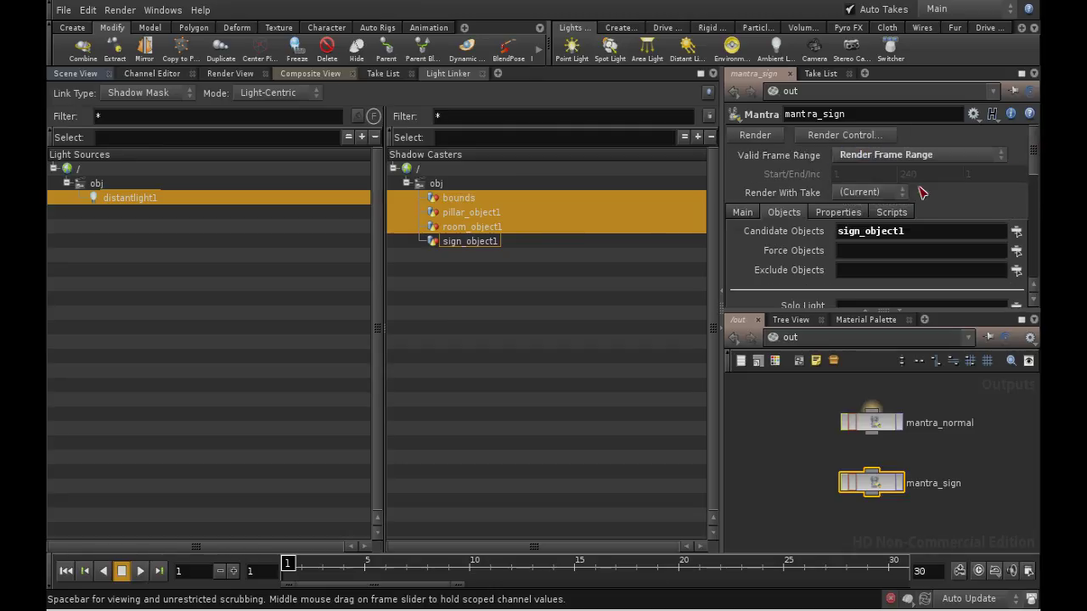
left_click_drag(945, 174, 885, 199)
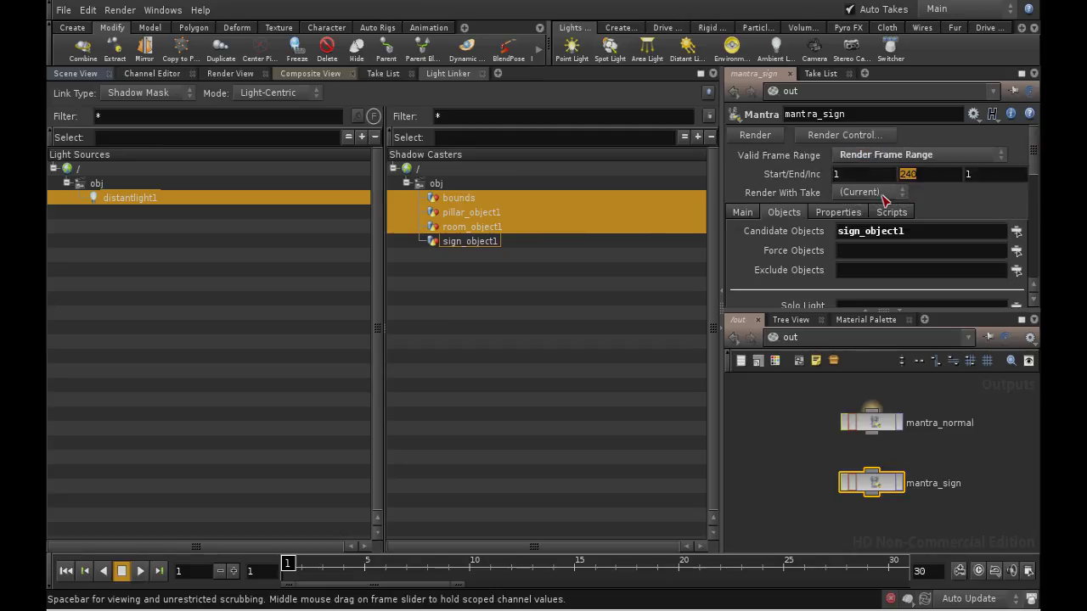
type("30")
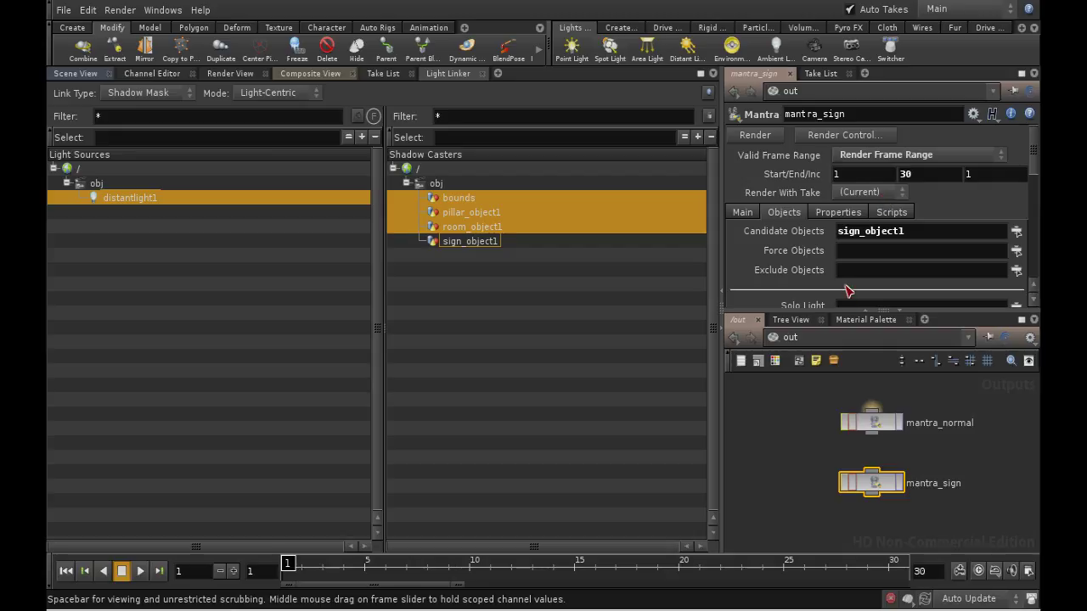
Step: Set mantra_sign's Output Picture to sign.$F3.pic
left_click(829, 217)
left_click(804, 251)
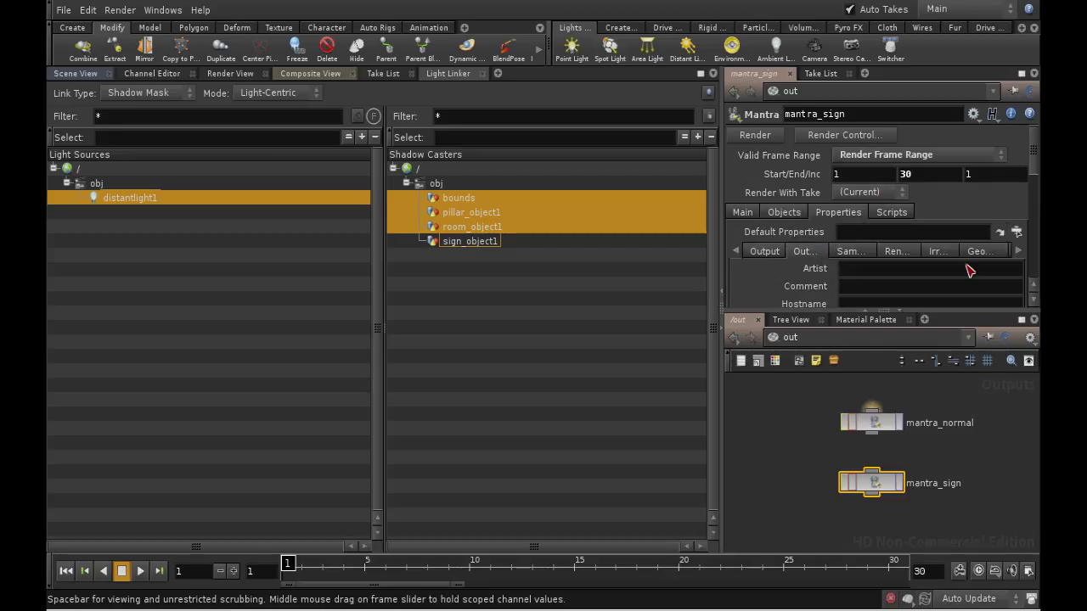
left_click(772, 253)
left_click(1016, 272)
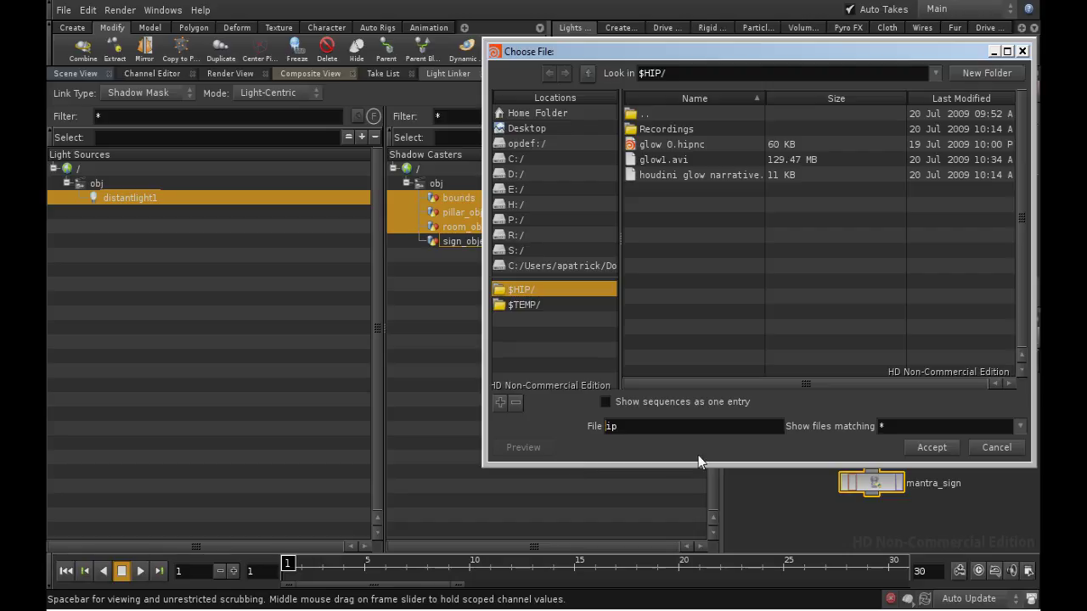
double_click(653, 428)
type("sign.$F3.pic")
key("Return")
middle_click_drag(927, 508, 957, 446)
key("Tab")
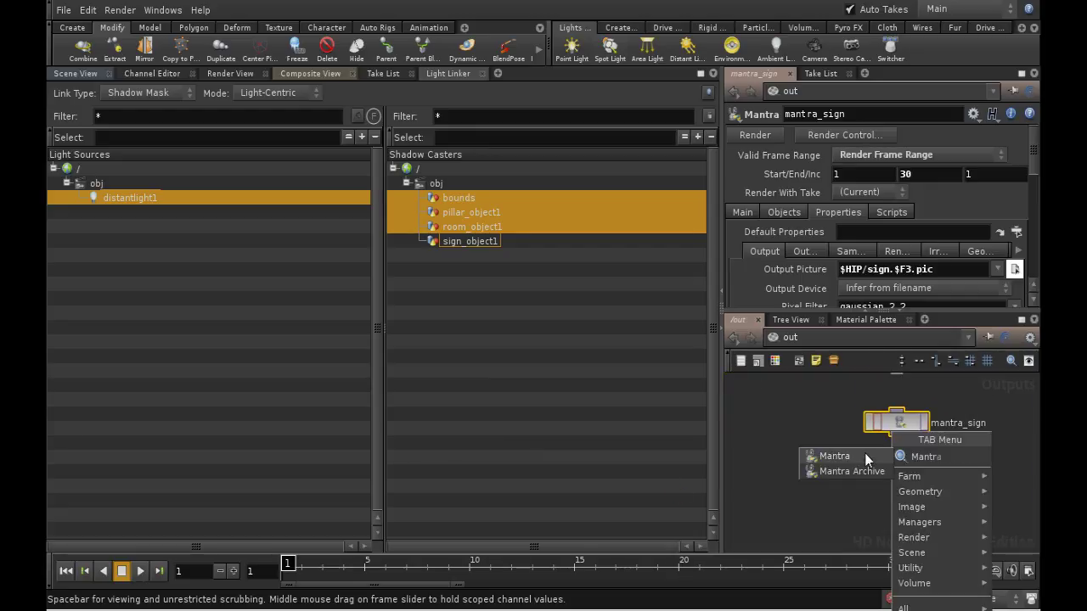
Step: Create a Mantra node below mantra_sign and name it mantra_matte
left_click(864, 459)
left_click(881, 505)
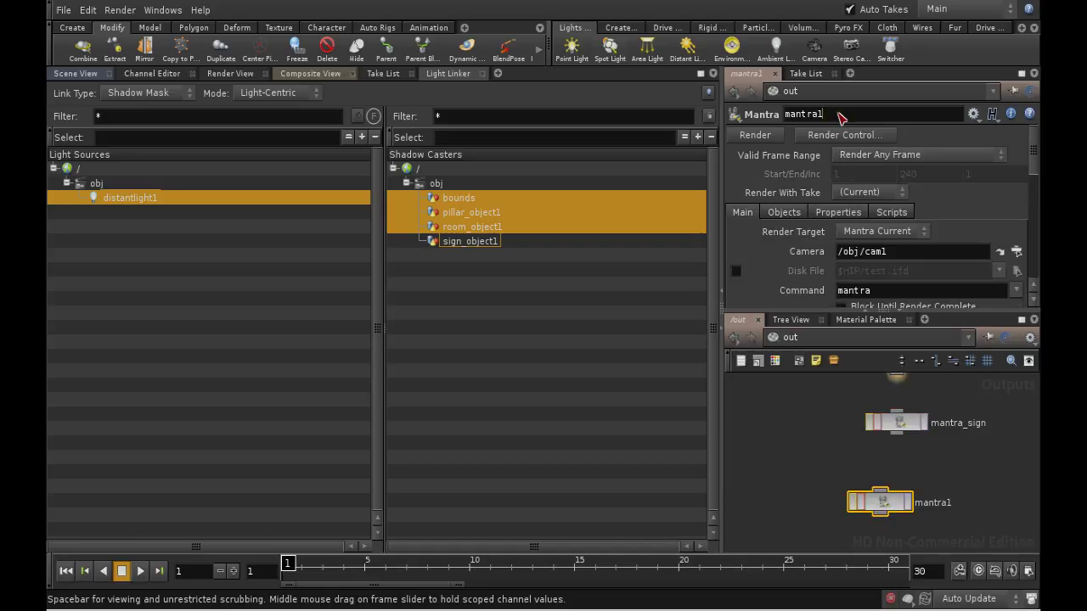
key("BackSpace")
type("_matte")
key("Return")
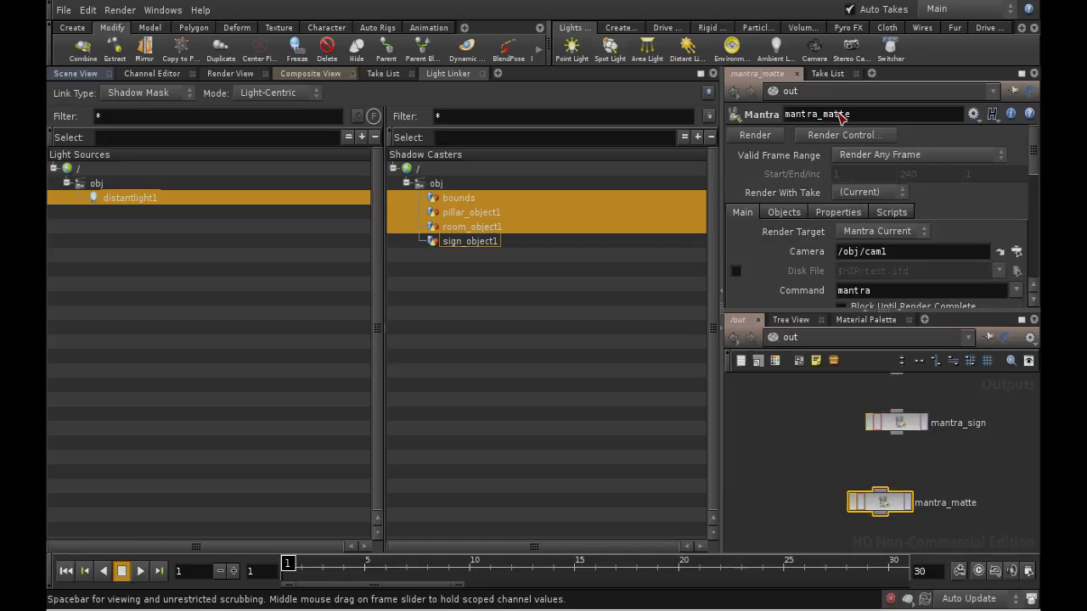
left_click_drag(893, 510, 917, 497)
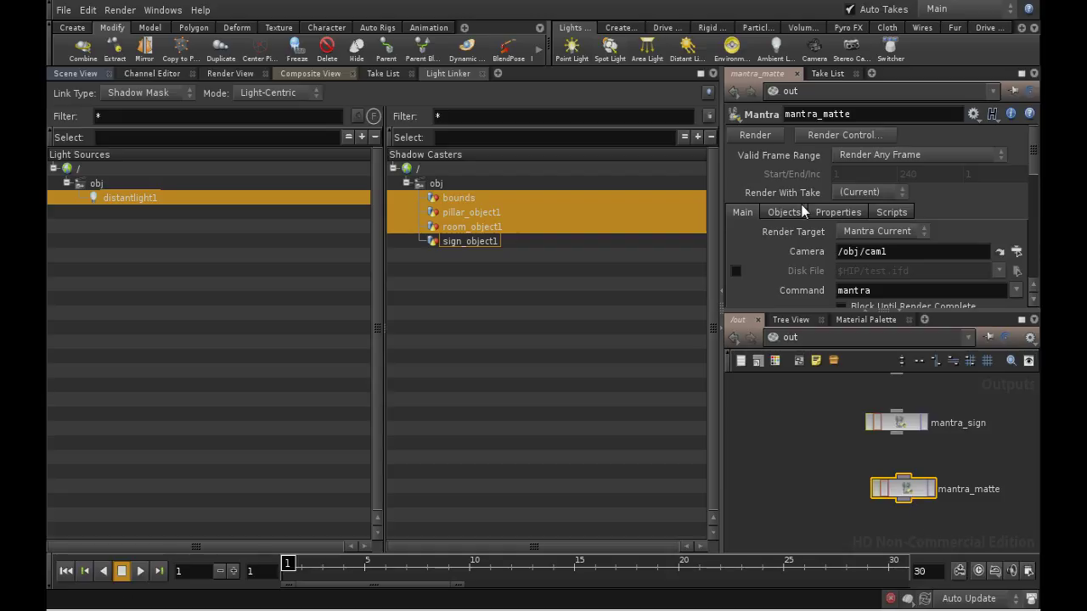
Step: Set Render With Take to matte_take and align mantra_matte beneath mantra_sign
left_click(900, 192)
left_click(887, 239)
left_click(903, 486)
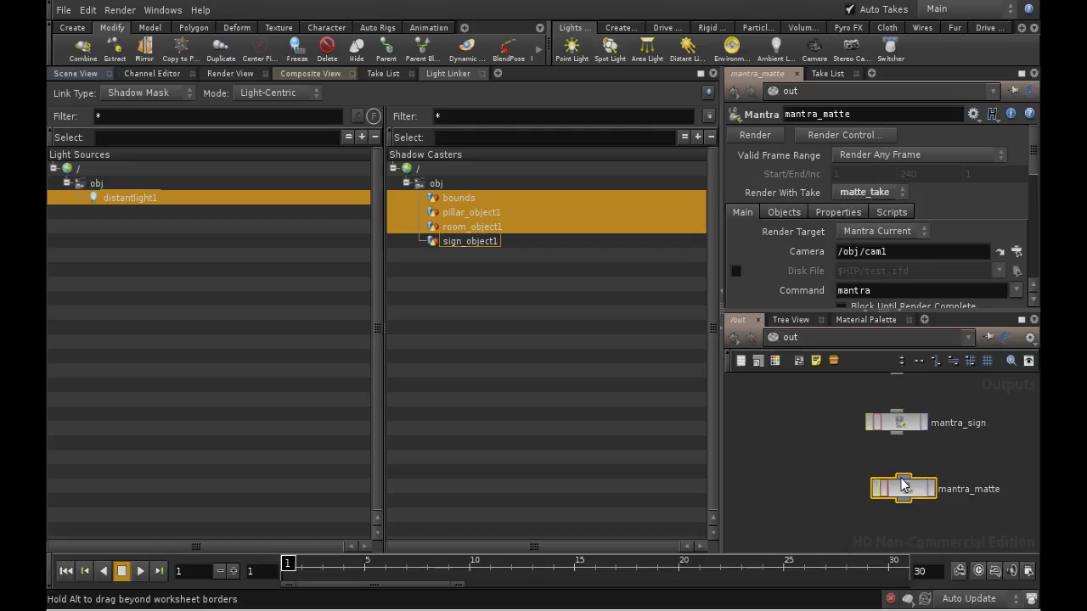
left_click_drag(902, 482, 899, 478)
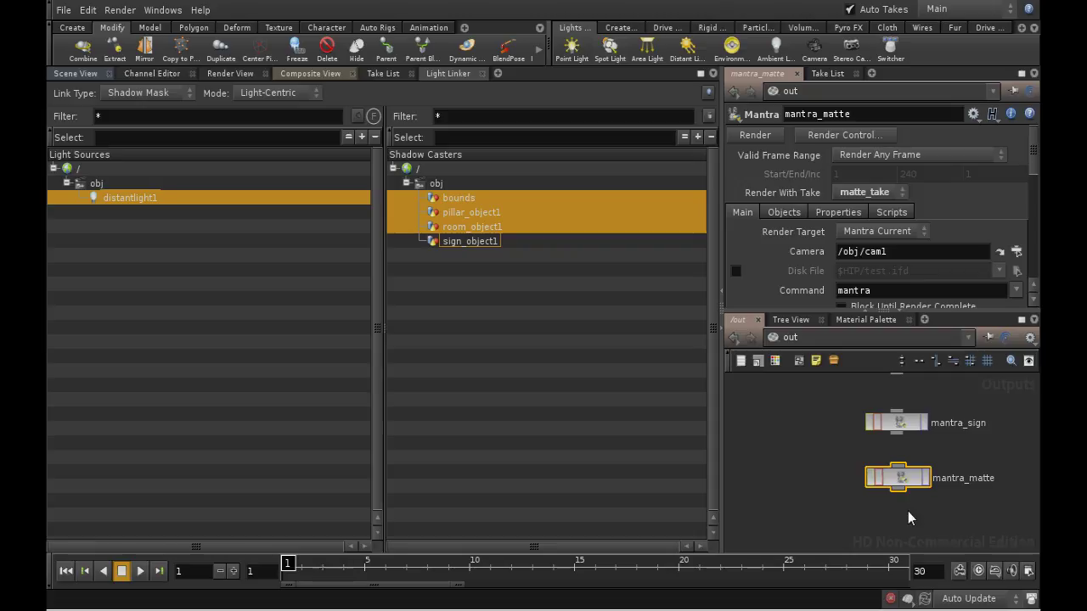
Step: Render mantra_matte at frame 1 and view its alpha channel
left_click(928, 481)
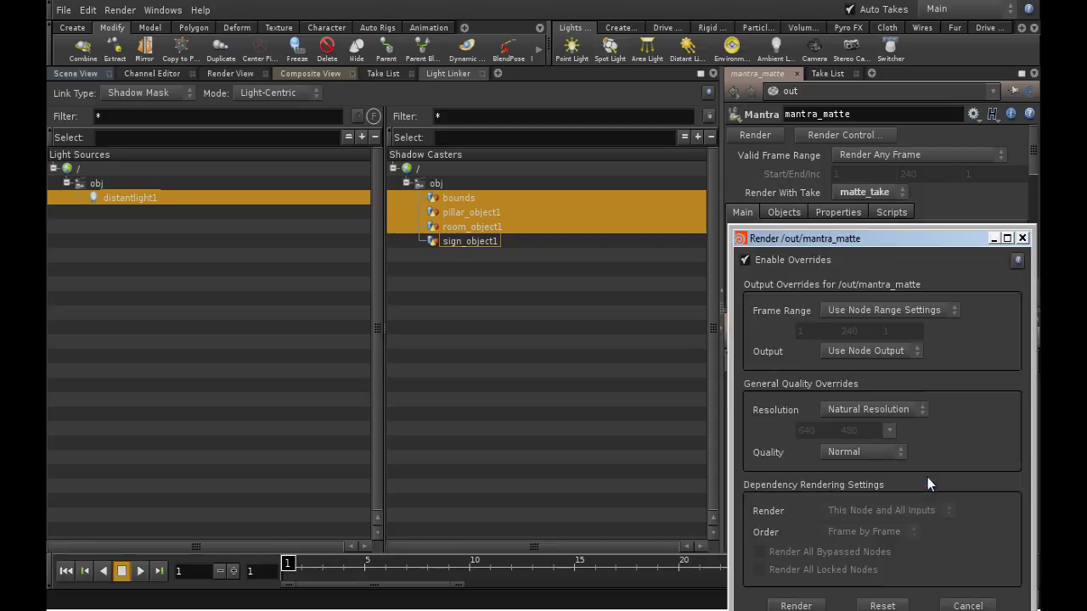
left_click(795, 605)
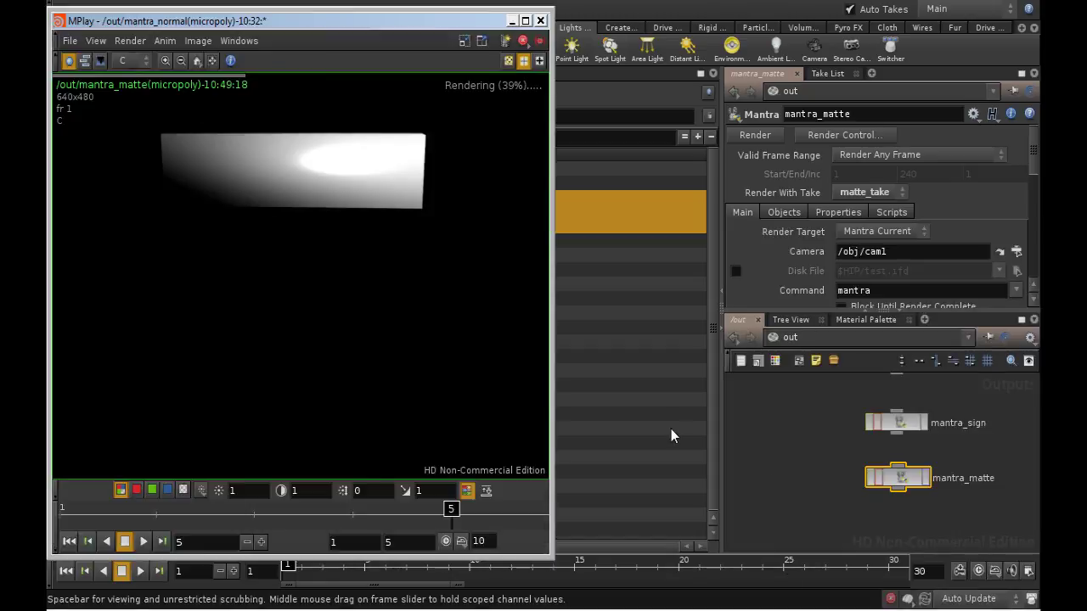
left_click(281, 490)
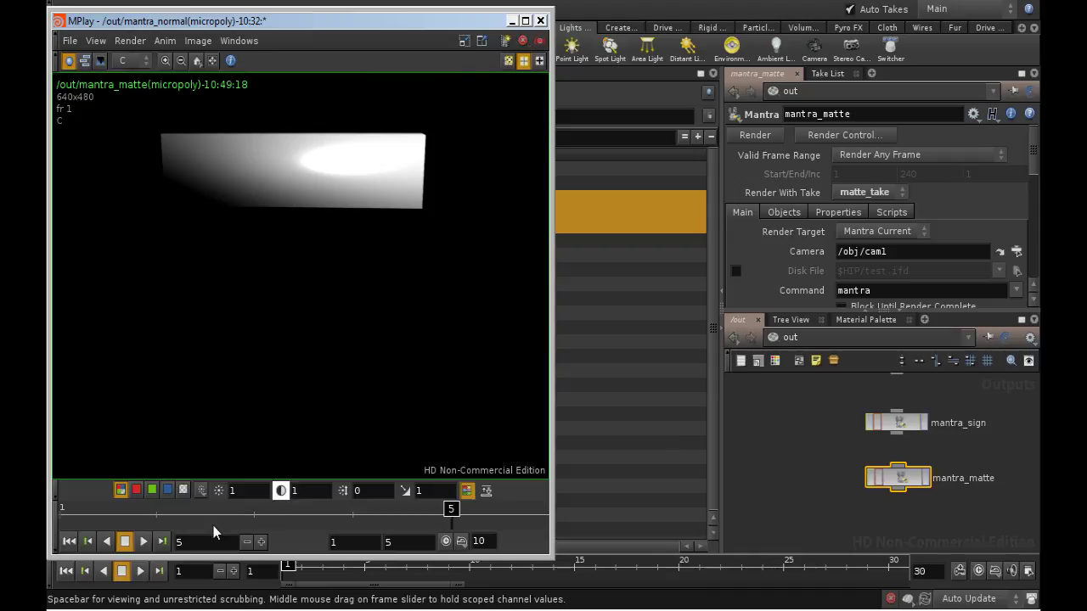
left_click(183, 490)
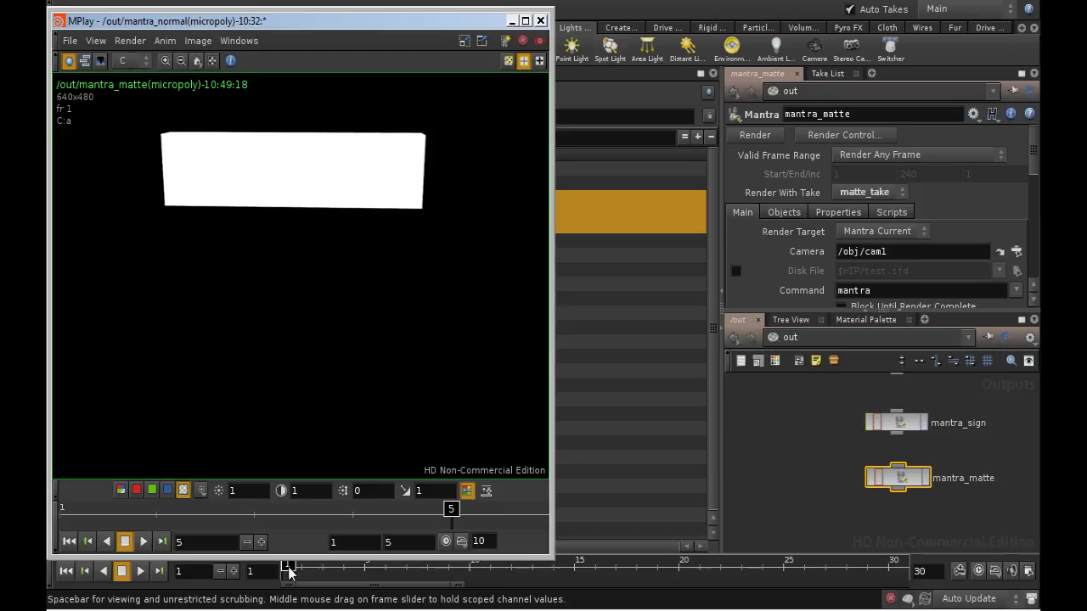
Step: Render mantra_matte again at frame 20
left_click_drag(289, 571, 680, 585)
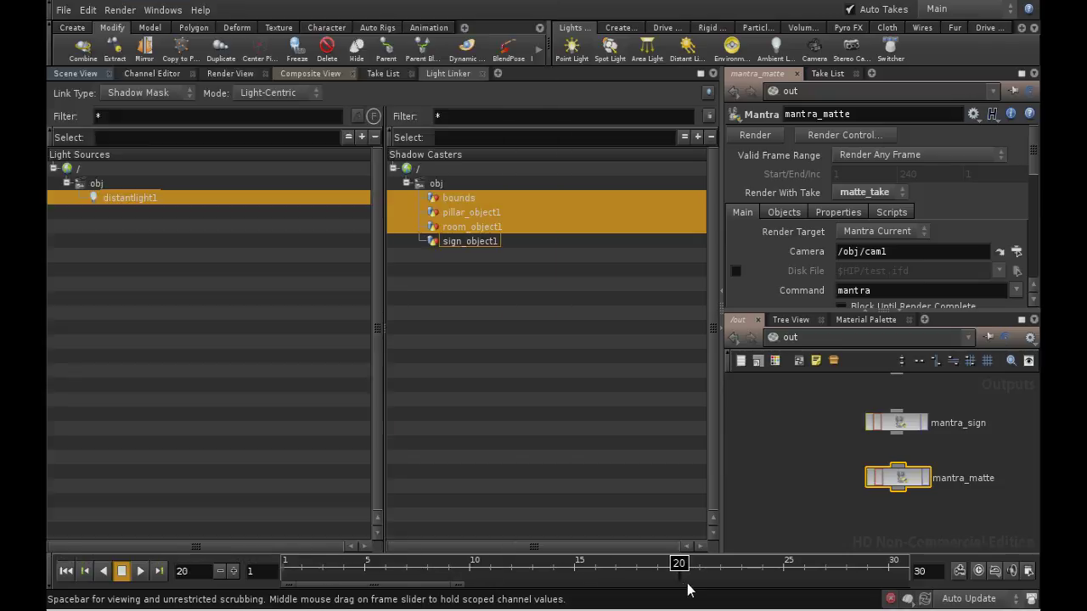
left_click(928, 477)
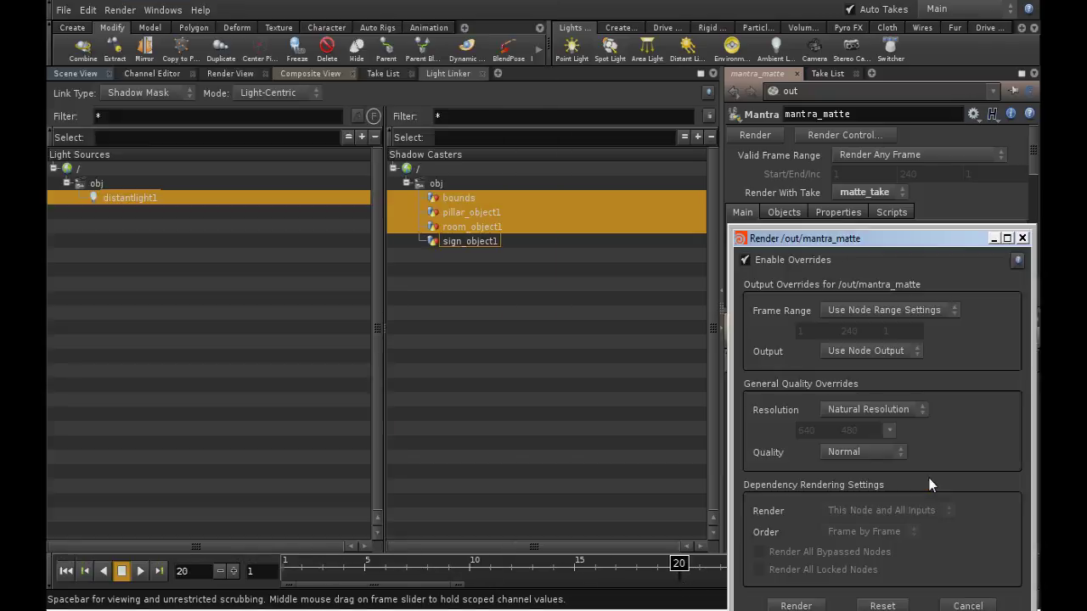
left_click(796, 605)
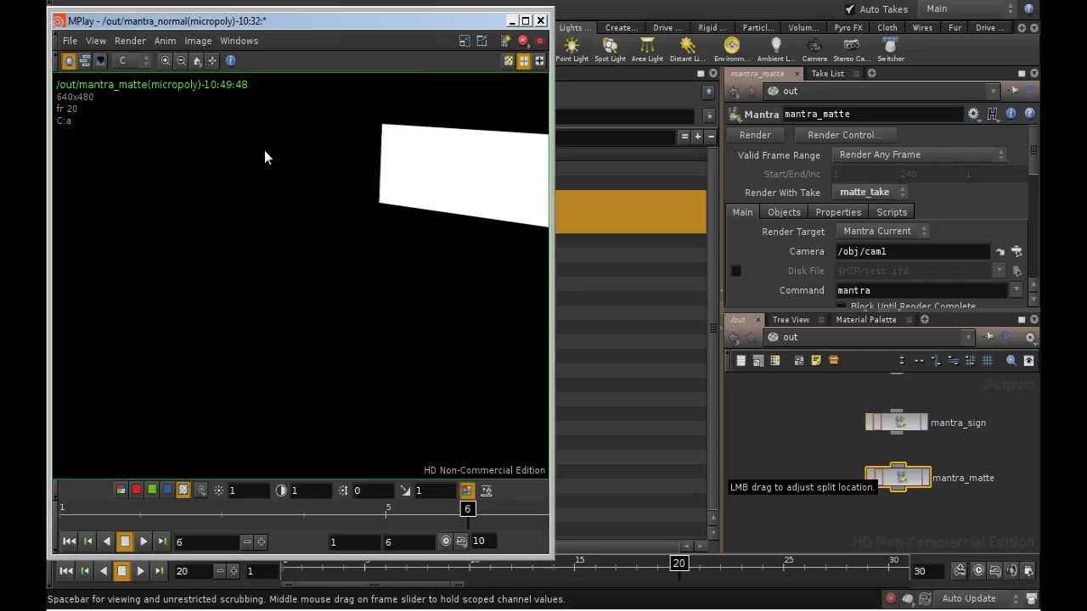
Step: Set mantra_matte's Valid Frame Range to Render Frame Range, end frame 30
left_click(510, 22)
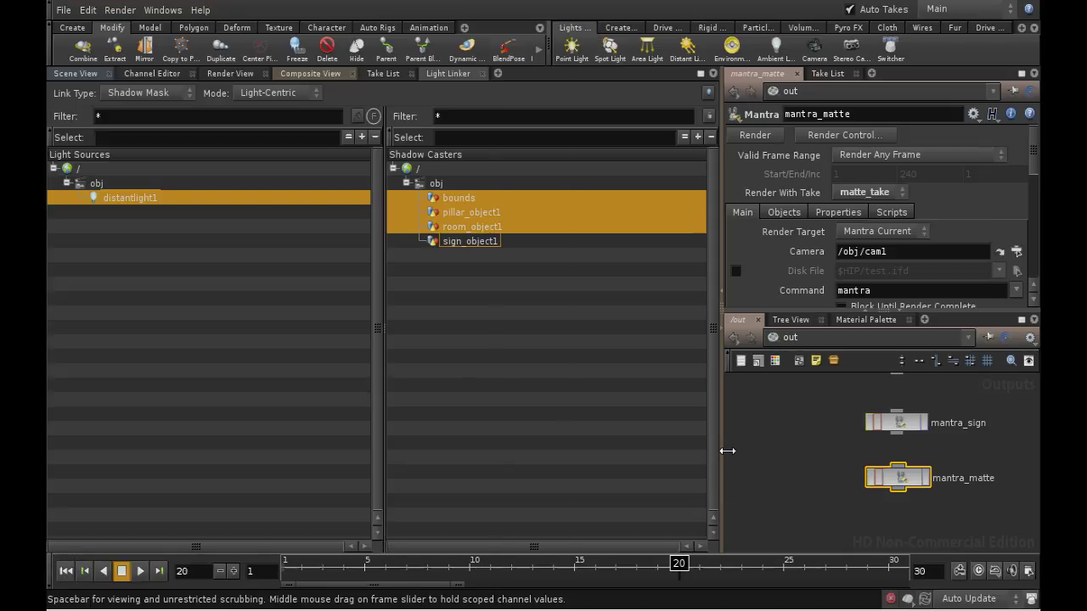
middle_click_drag(781, 436, 766, 468)
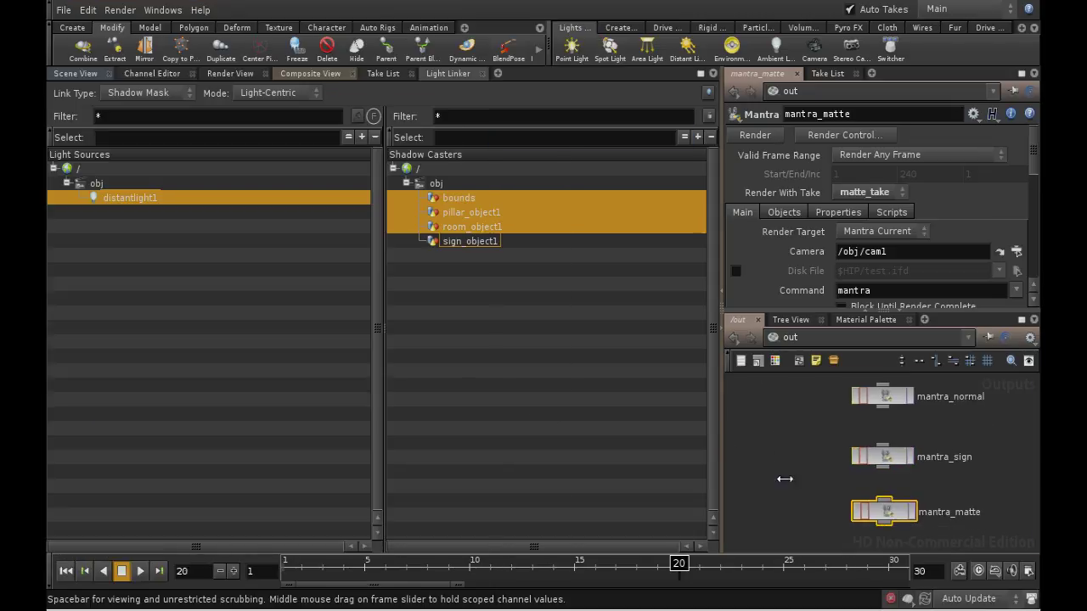
left_click(909, 155)
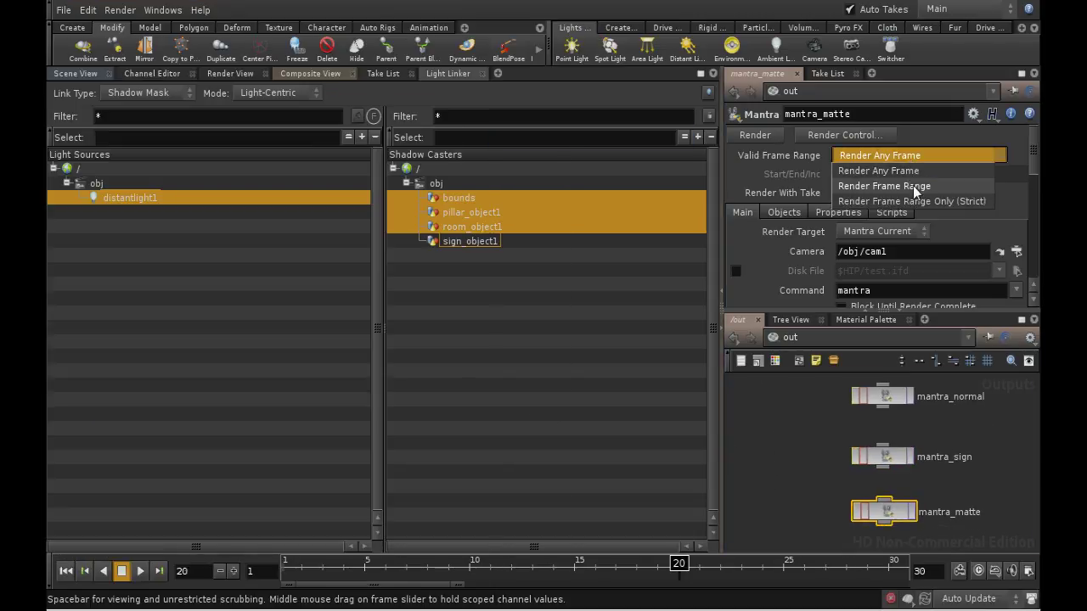
left_click(913, 186)
key("BackSpace")
type("30")
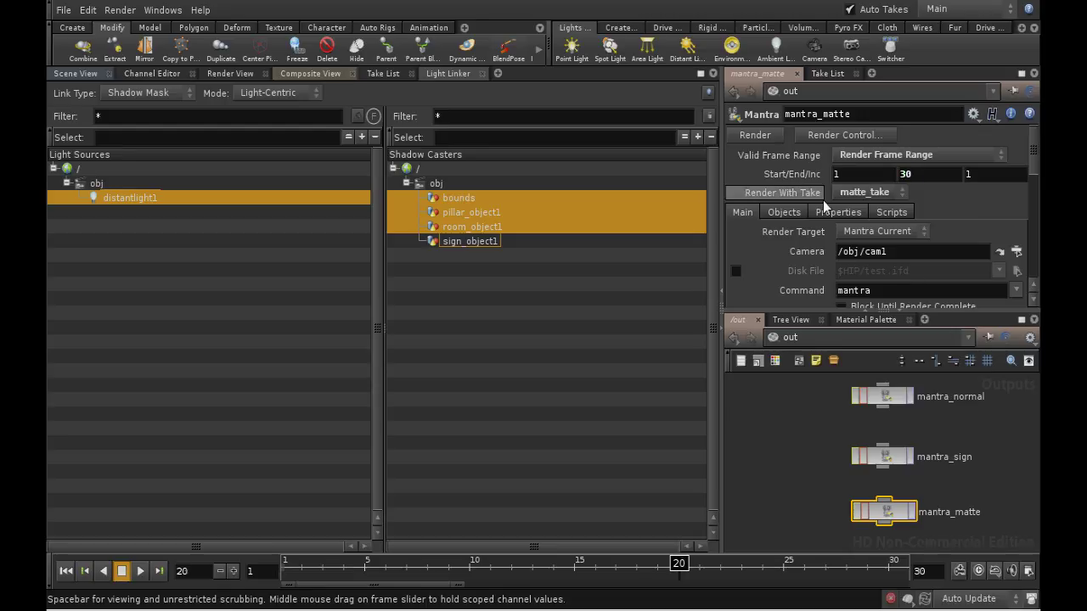
Step: Set mantra_matte's Output Picture to matte.$F3.pic
left_click(784, 212)
left_click(830, 213)
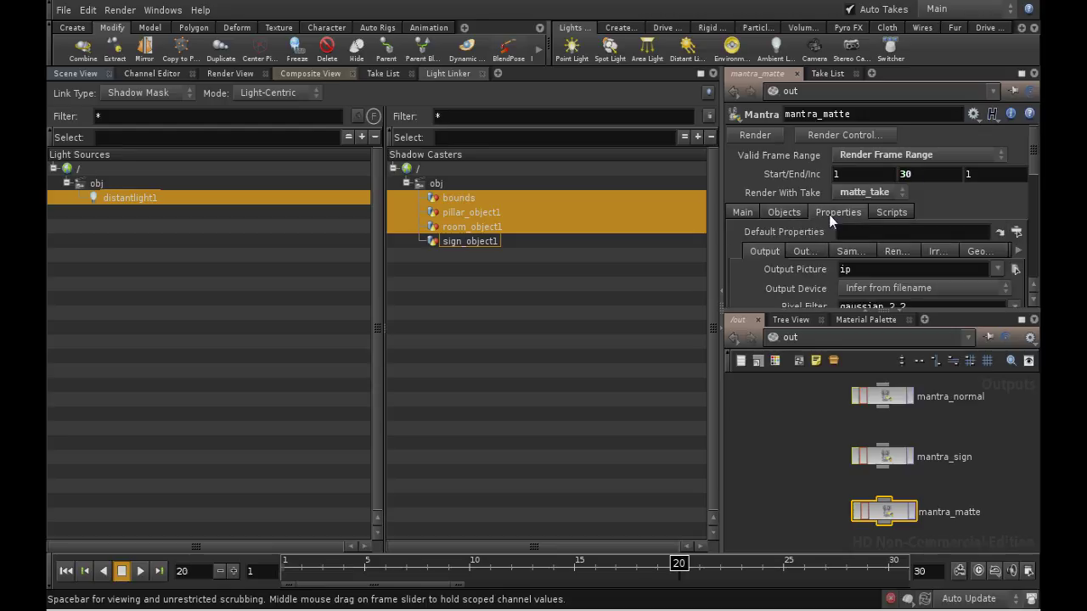
left_click(1014, 269)
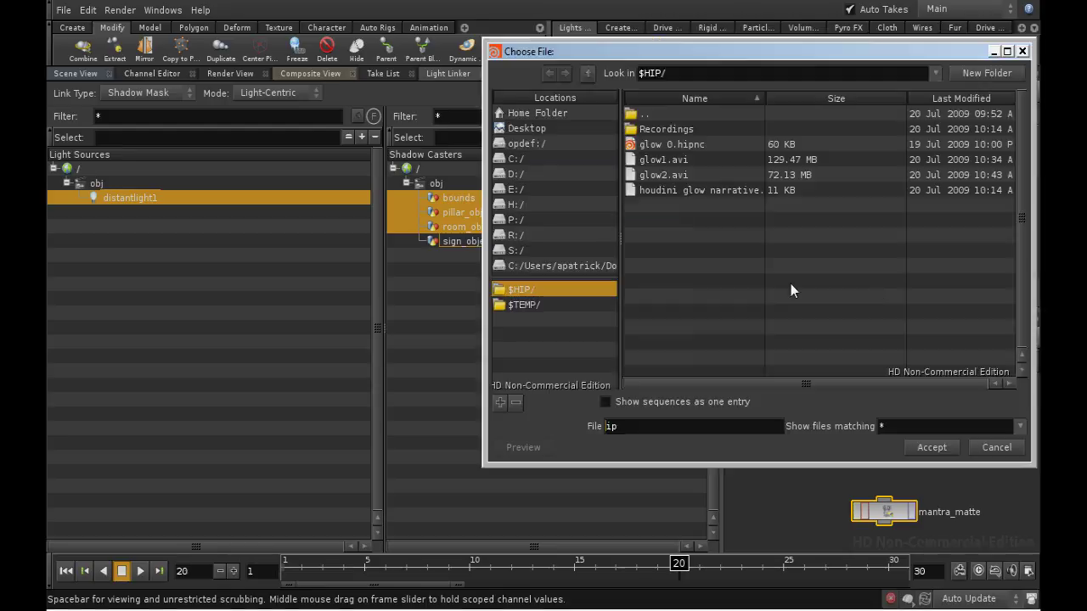
double_click(657, 423)
type("matte.$F3.pic")
key("Return")
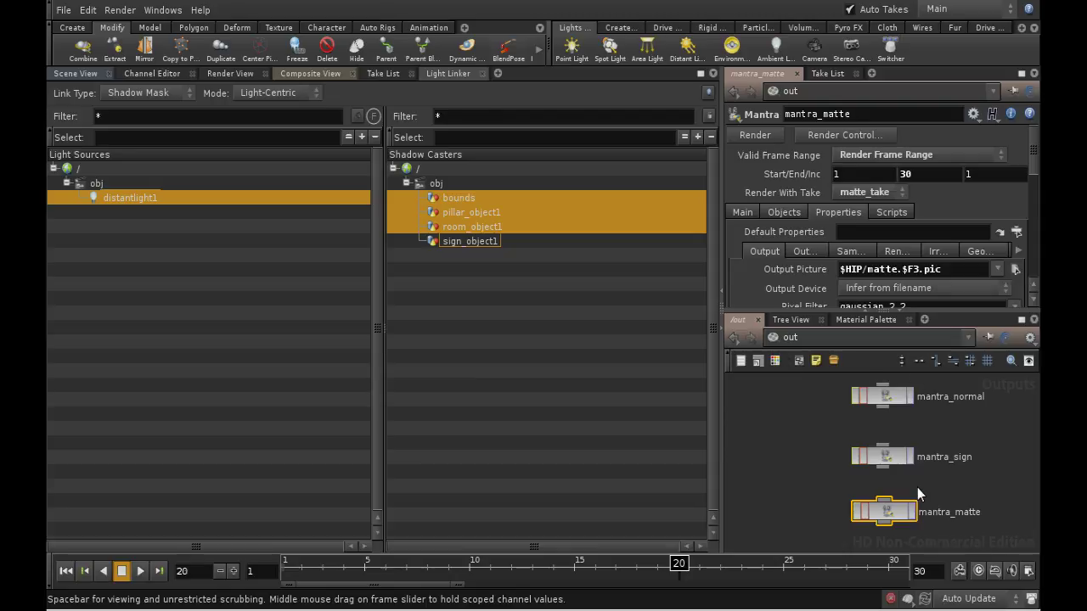
Step: Wire mantra_normal's output into mantra_sign's input
left_click_drag(883, 406, 887, 523)
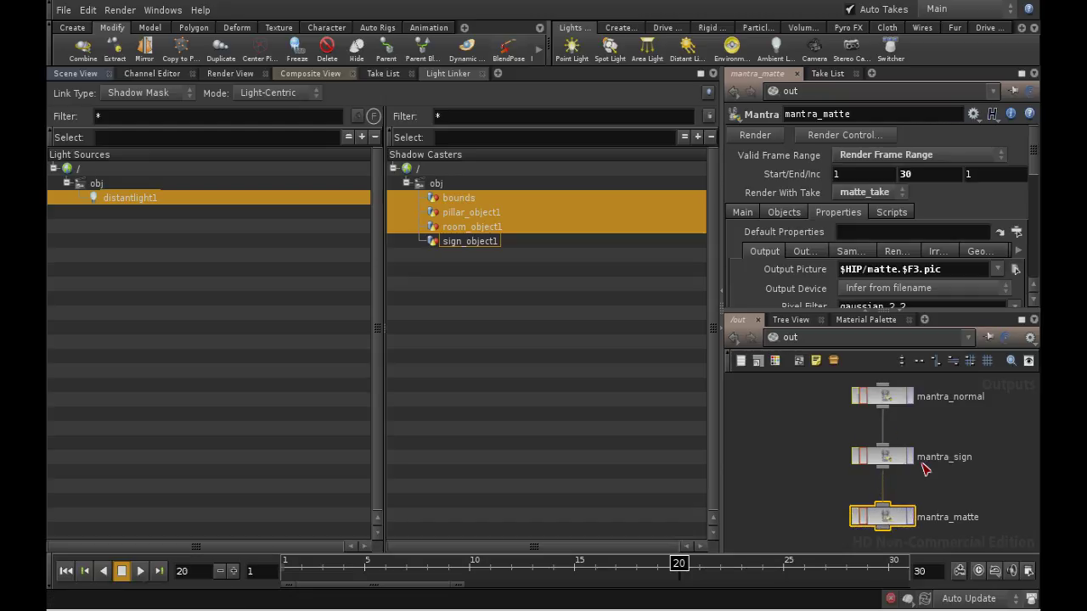